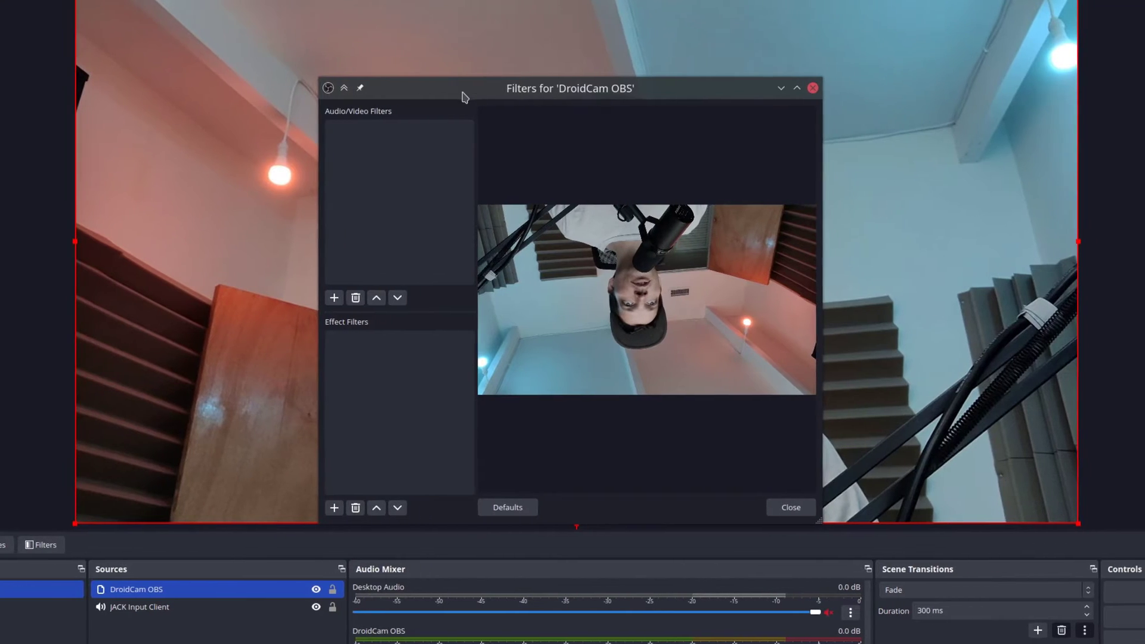
Add an Apply LUT effect filter with its default name to the DroidCam OBS source, and minimize the filters window
{"action": "left_click_drag", "start_coordinate": [521, 91], "coordinate": [854, 153]}
{"action": "left_click", "coordinate": [531, 571]}
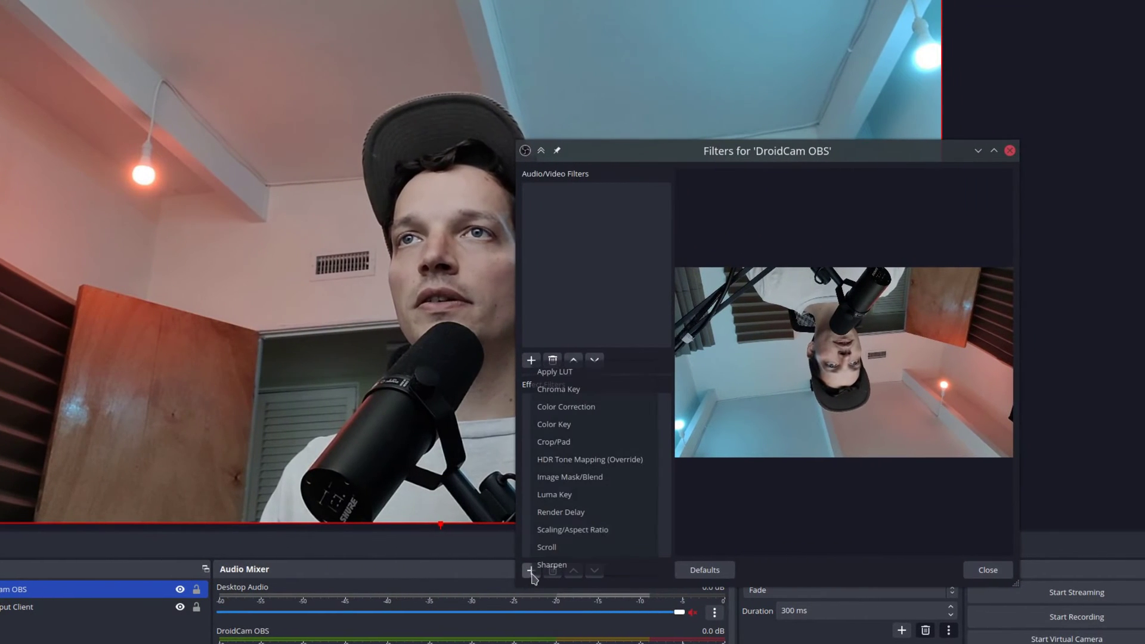
{"action": "left_click", "coordinate": [542, 373]}
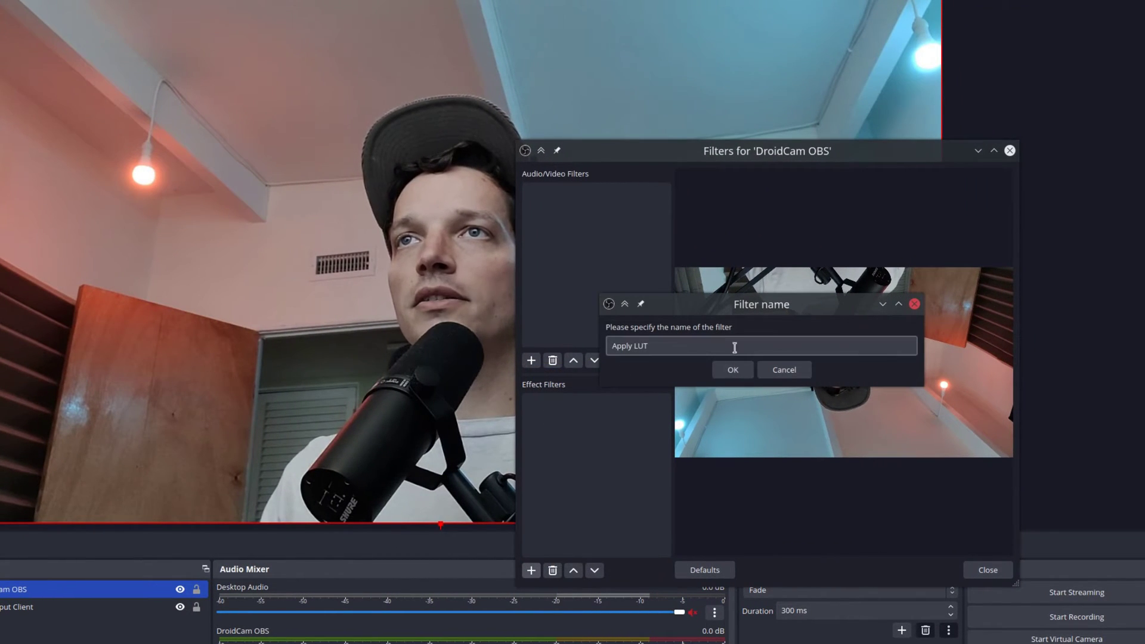
{"action": "left_click", "coordinate": [733, 373]}
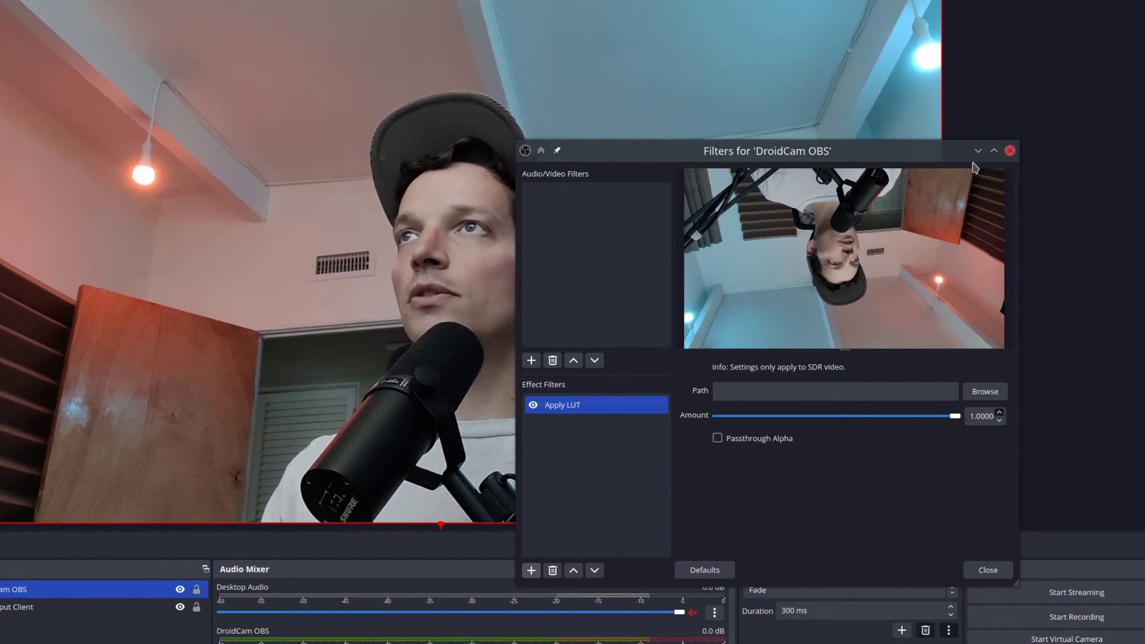
{"action": "left_click", "coordinate": [978, 150]}
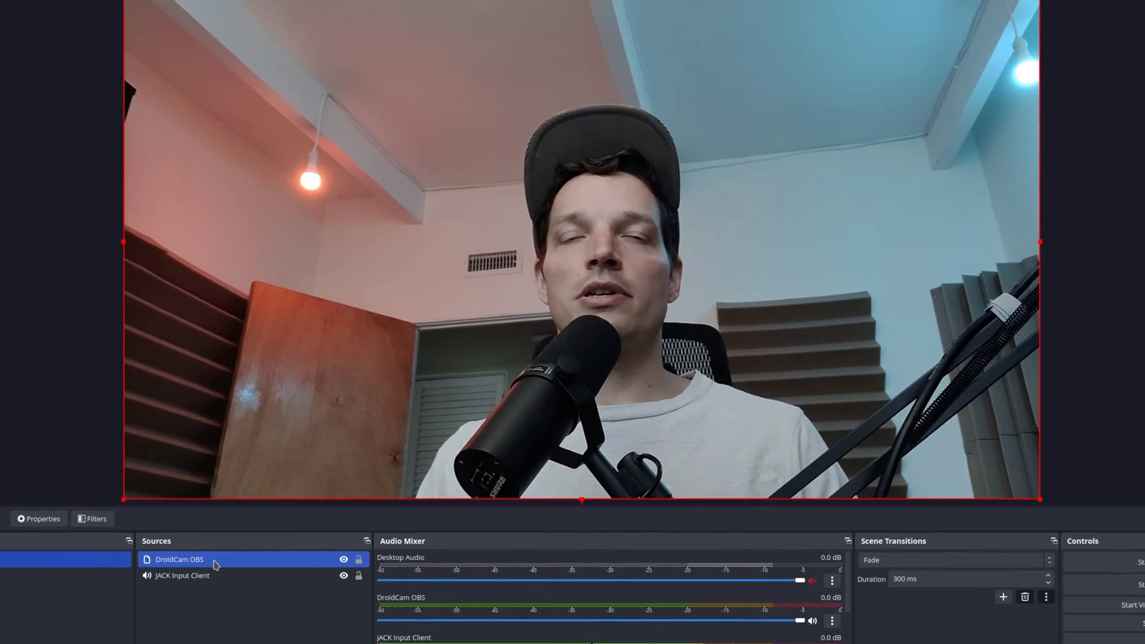
Take a screenshot of the DroidCam OBS source
{"action": "right_click", "coordinate": [163, 574]}
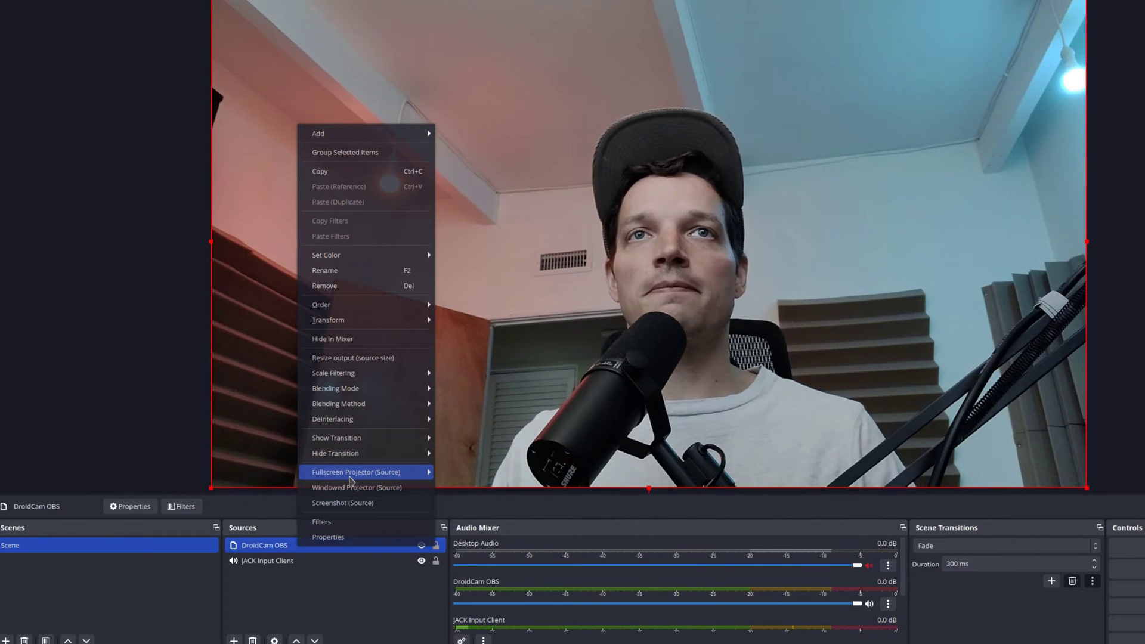
{"action": "mouse_move", "coordinate": [350, 477]}
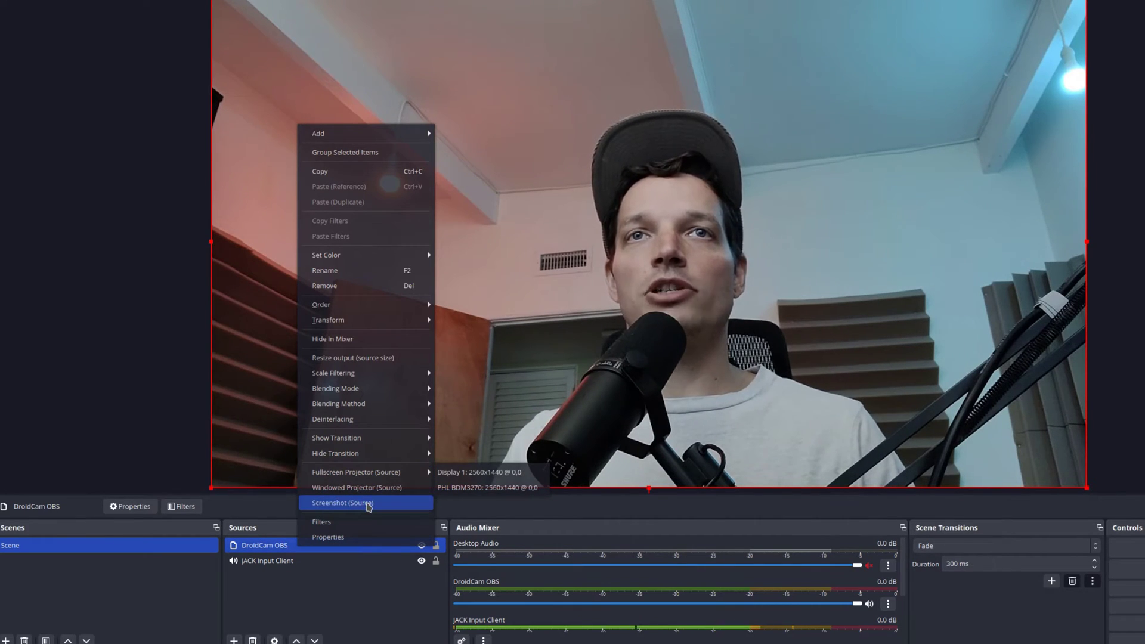
{"action": "left_click", "coordinate": [368, 506]}
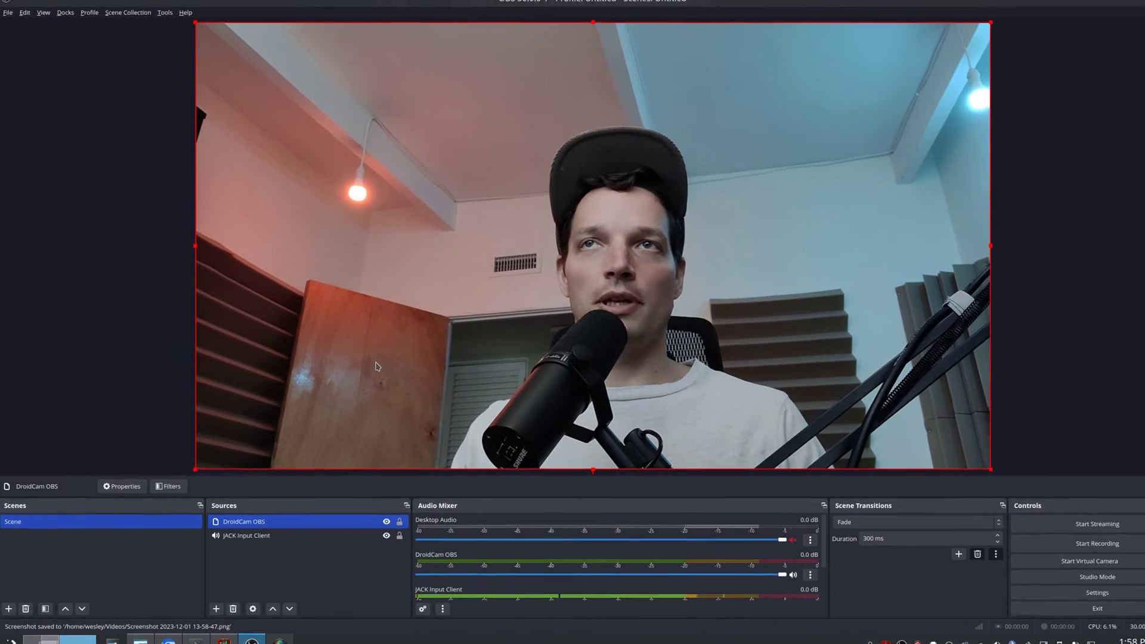
Switch to GIMP by launching it from the desktop
{"action": "key", "text": "super"}
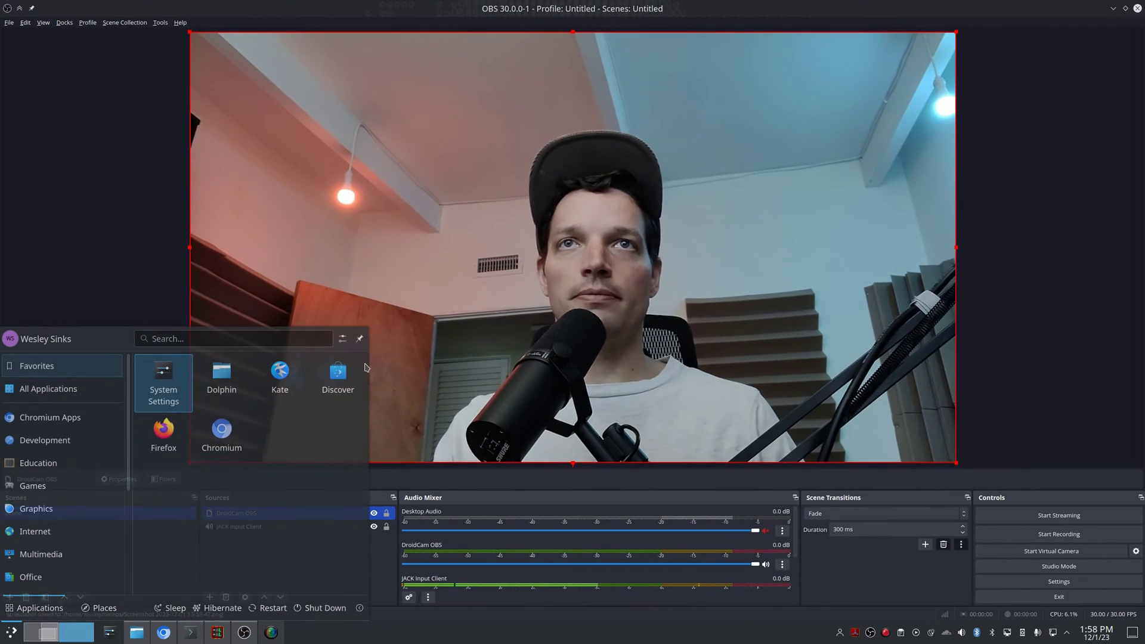
{"action": "type", "text": "gimp"}
{"action": "key", "text": "Return"}
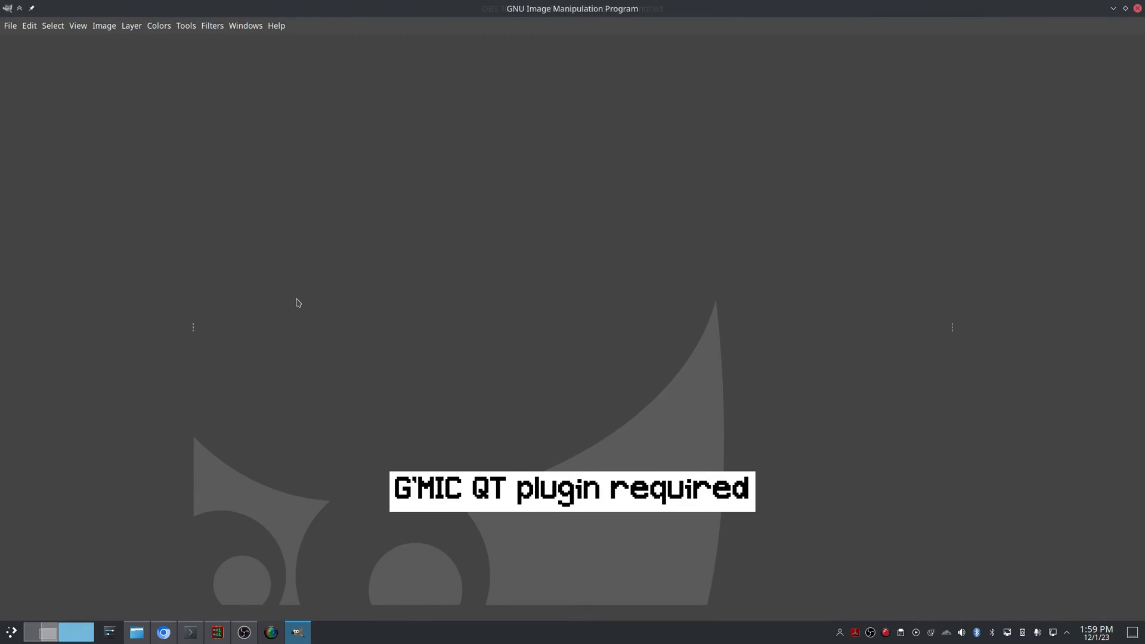
{"action": "left_click", "coordinate": [9, 25]}
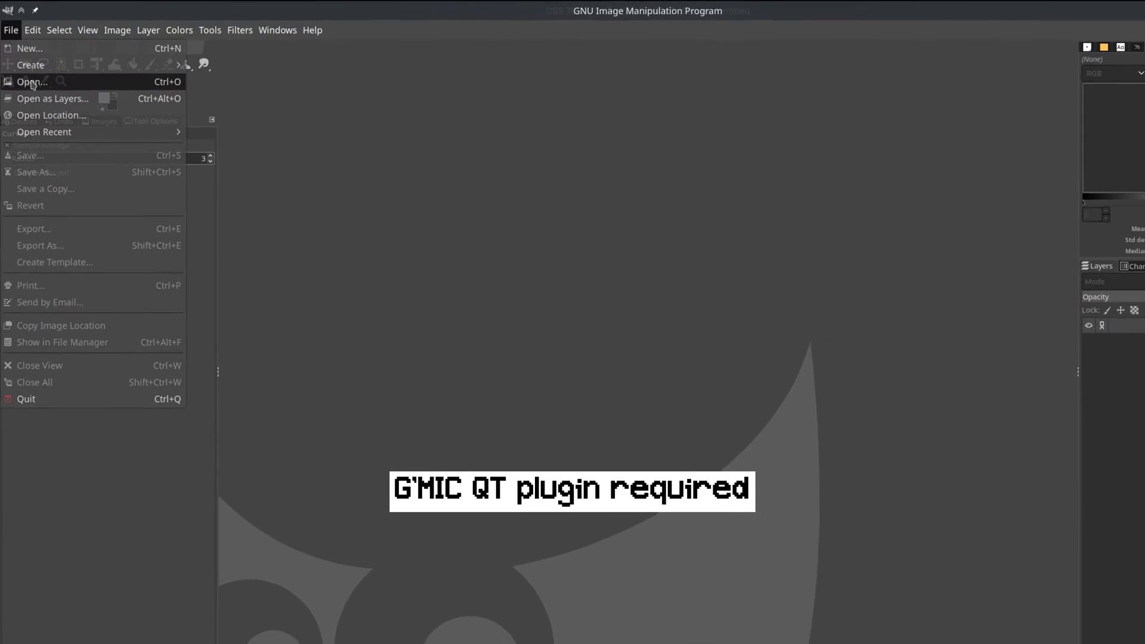
{"action": "left_click", "coordinate": [31, 82]}
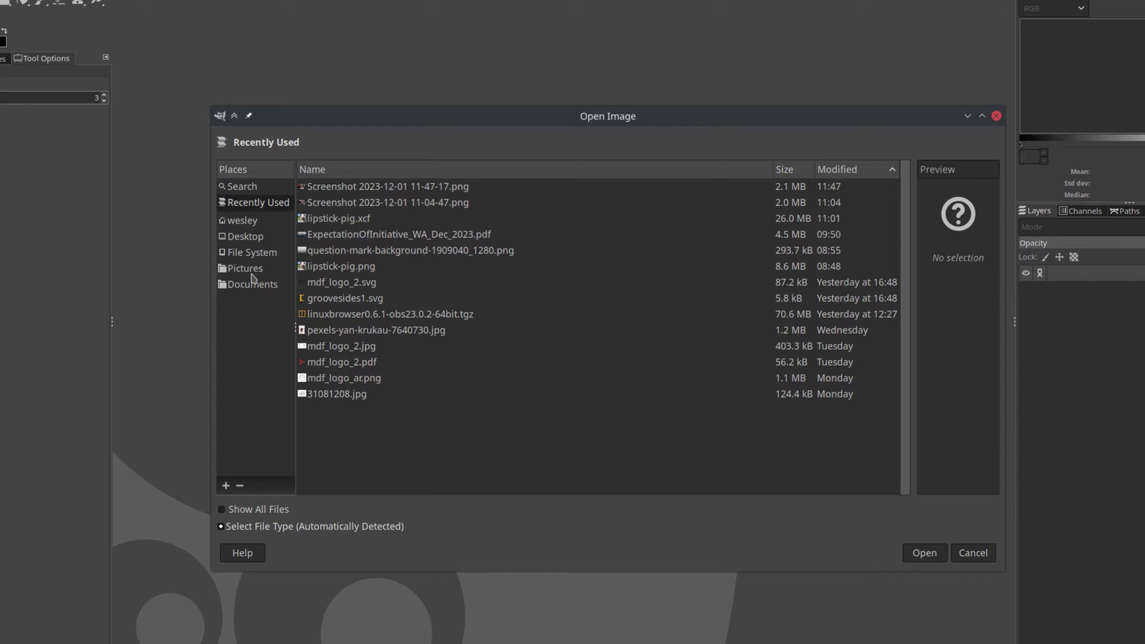
{"action": "left_click", "coordinate": [246, 221]}
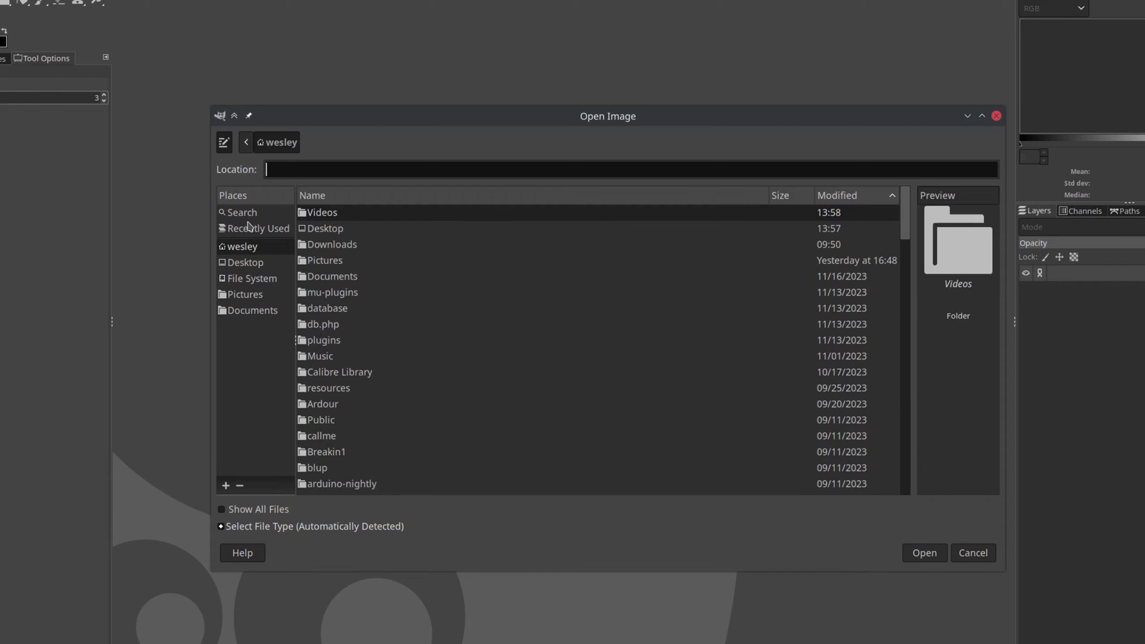
{"action": "double_click", "coordinate": [327, 215]}
{"action": "scroll", "coordinate": [431, 405], "scroll_direction": "down", "scroll_amount": 5}
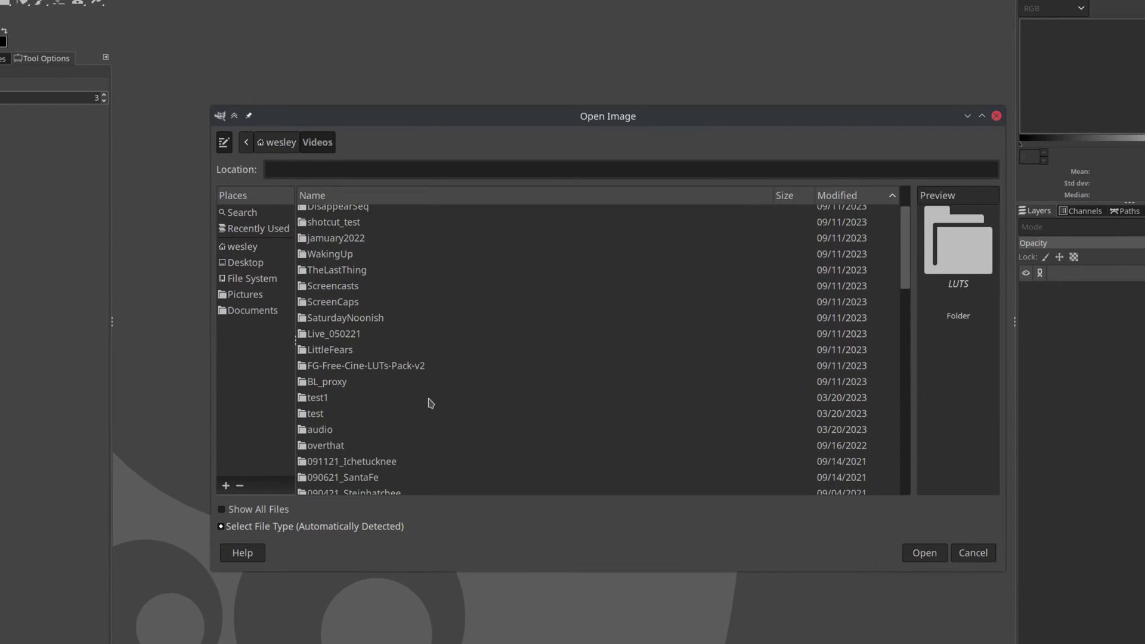
{"action": "left_click", "coordinate": [412, 439]}
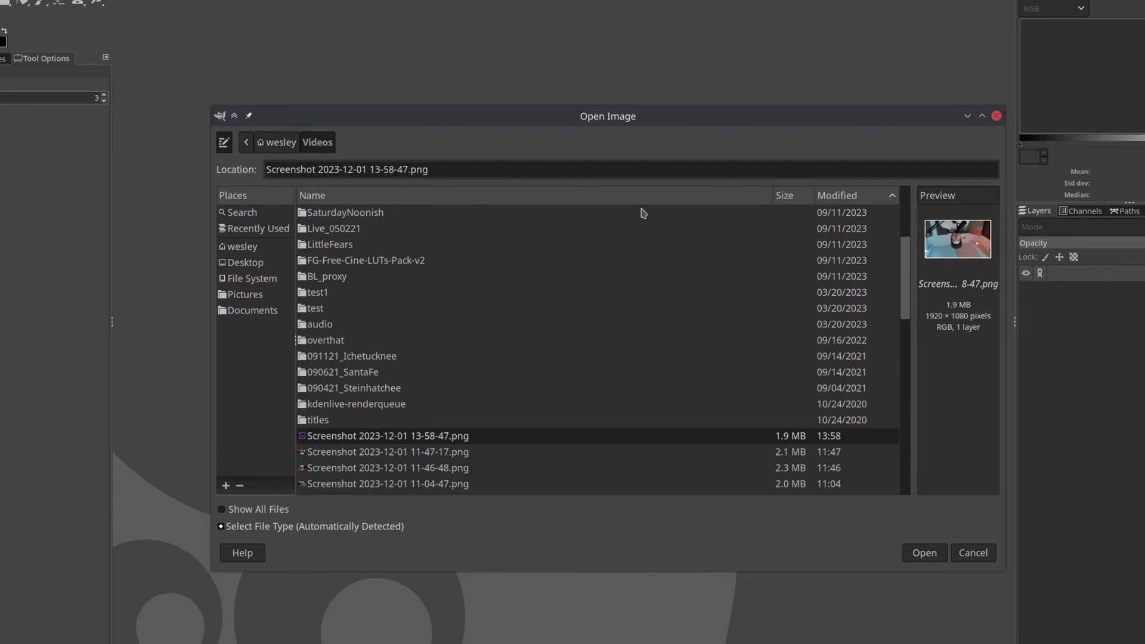
{"action": "left_click", "coordinate": [923, 555]}
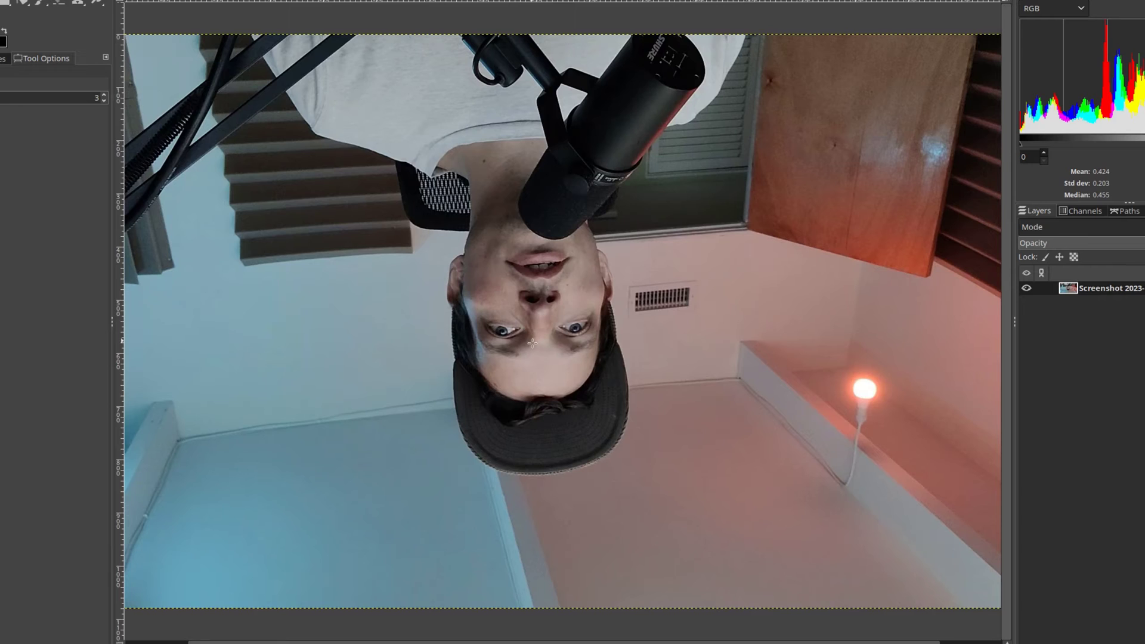
Rotate the whole image by 180° so the upside-down webcam picture stands upright
{"action": "scroll", "coordinate": [533, 343], "scroll_direction": "down", "scroll_amount": 3}
{"action": "scroll", "coordinate": [533, 343], "scroll_direction": "up", "scroll_amount": 2}
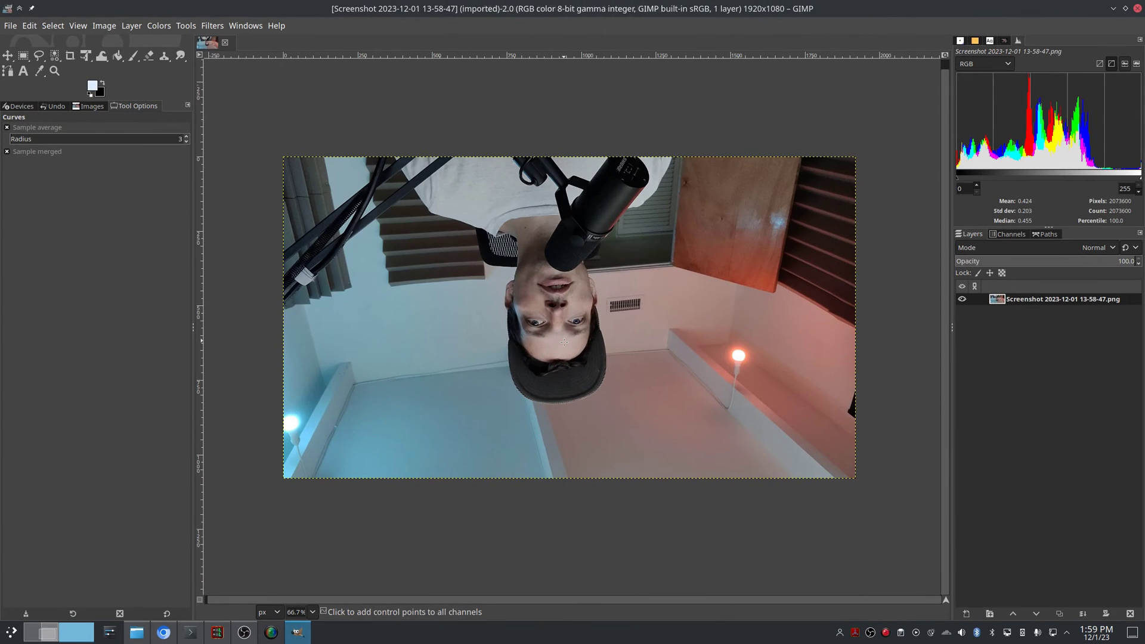
{"action": "left_click", "coordinate": [96, 28]}
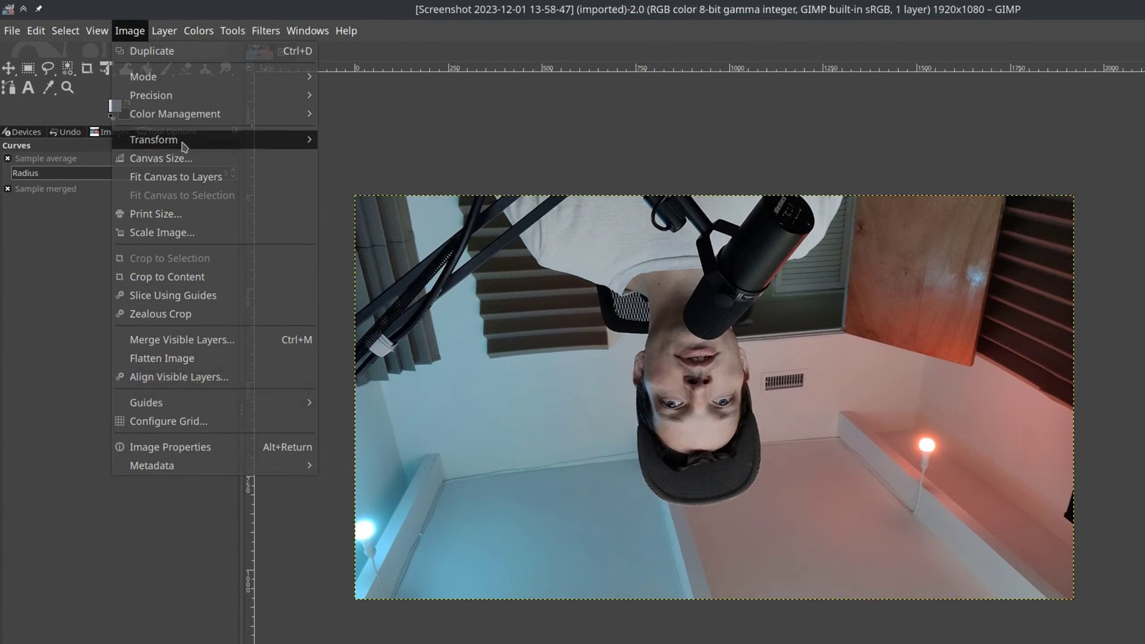
{"action": "mouse_move", "coordinate": [286, 139]}
{"action": "left_click", "coordinate": [386, 222]}
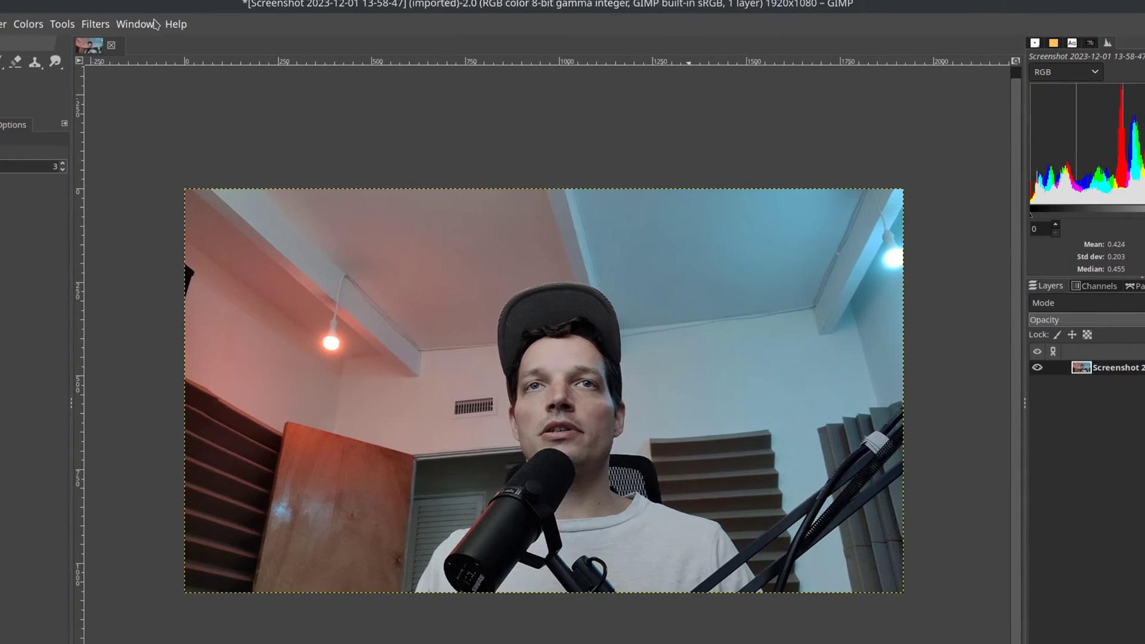
{"action": "left_click", "coordinate": [32, 24]}
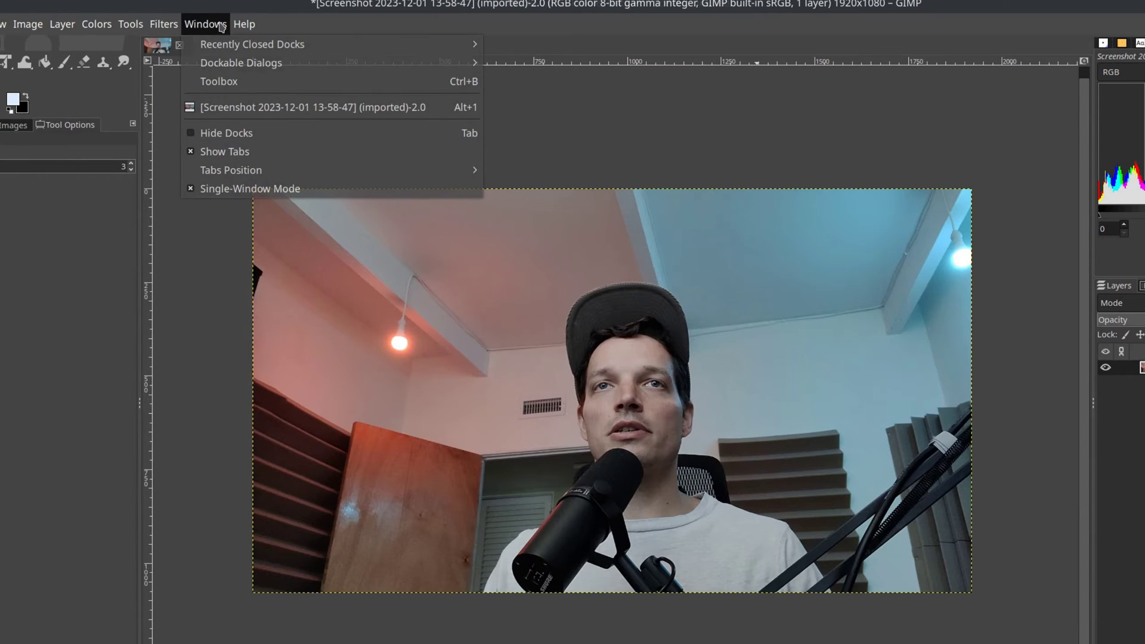
{"action": "mouse_move", "coordinate": [299, 63]}
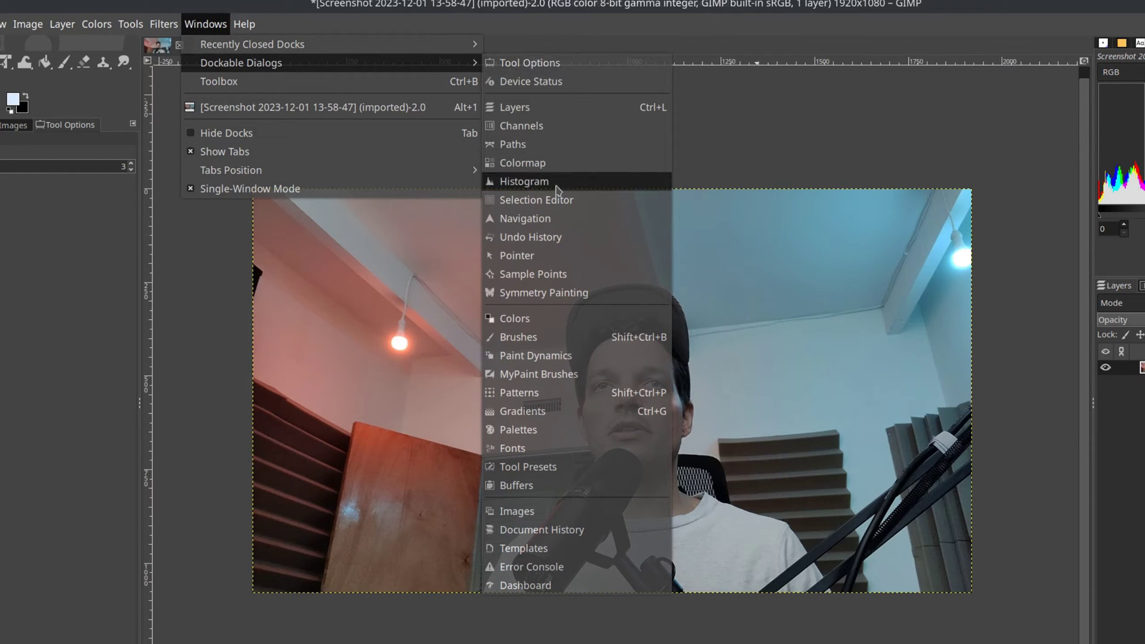
{"action": "left_click", "coordinate": [775, 250]}
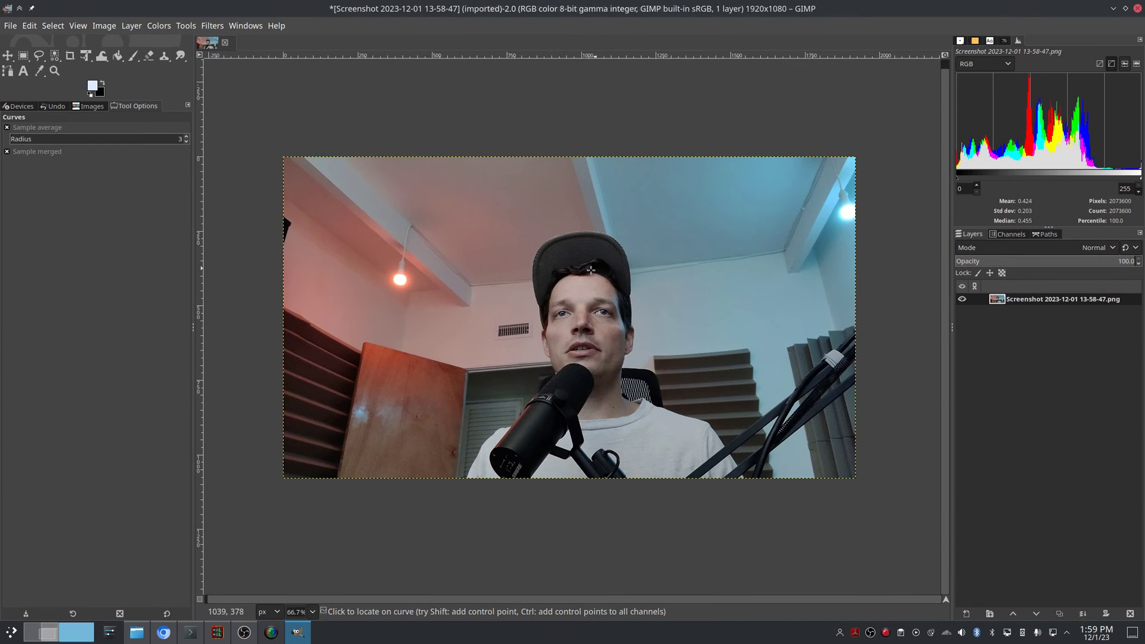
Rename the screenshot layer as Original
{"action": "double_click", "coordinate": [1042, 302]}
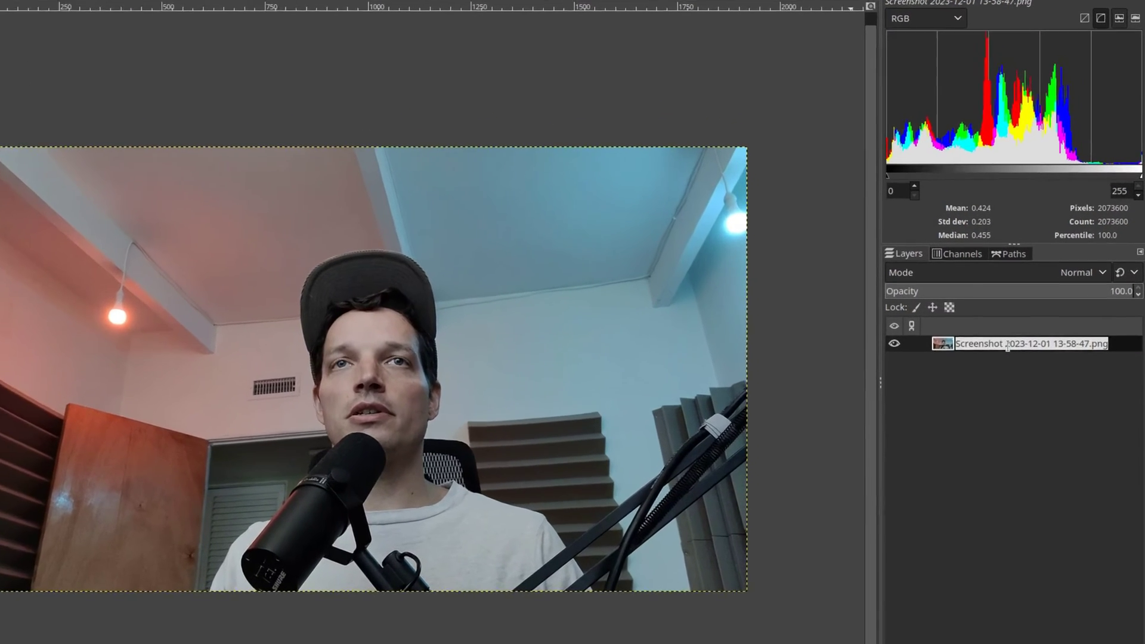
{"action": "type", "text": "Orig"}
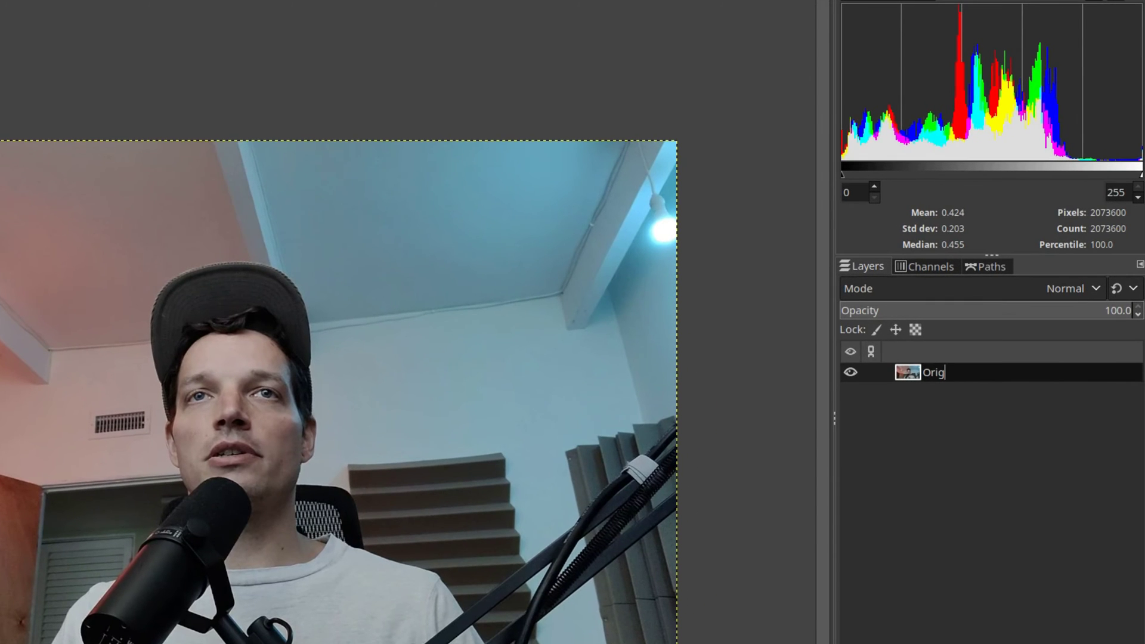
{"action": "type", "text": "inal"}
{"action": "key", "text": "Return"}
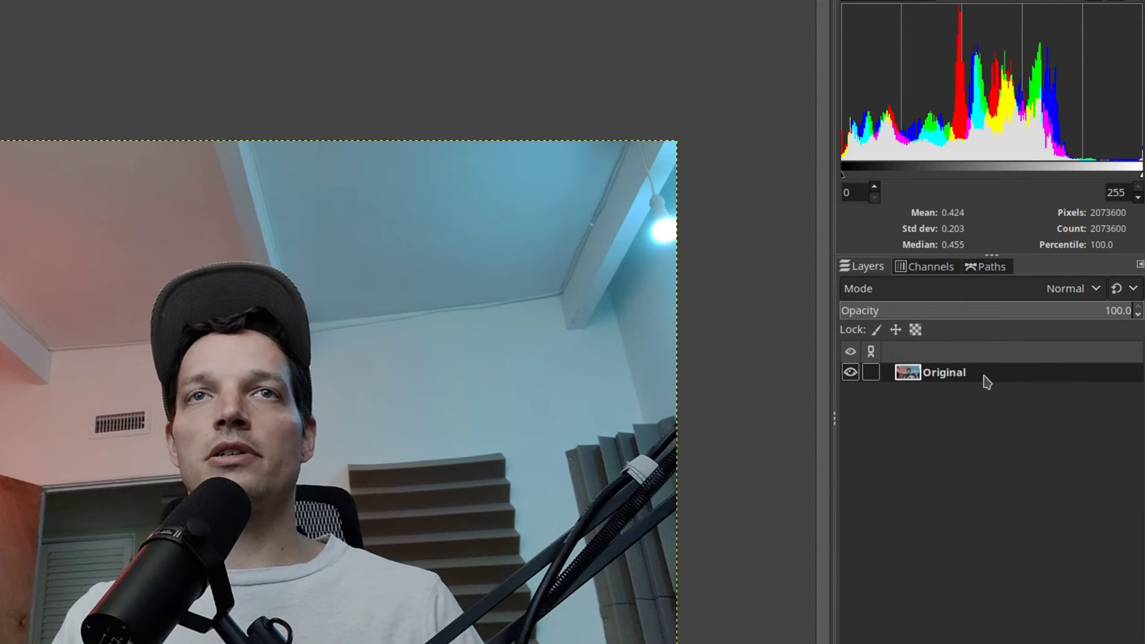
Duplicate the Original layer and name the copy Corrected
{"action": "right_click", "coordinate": [986, 380]}
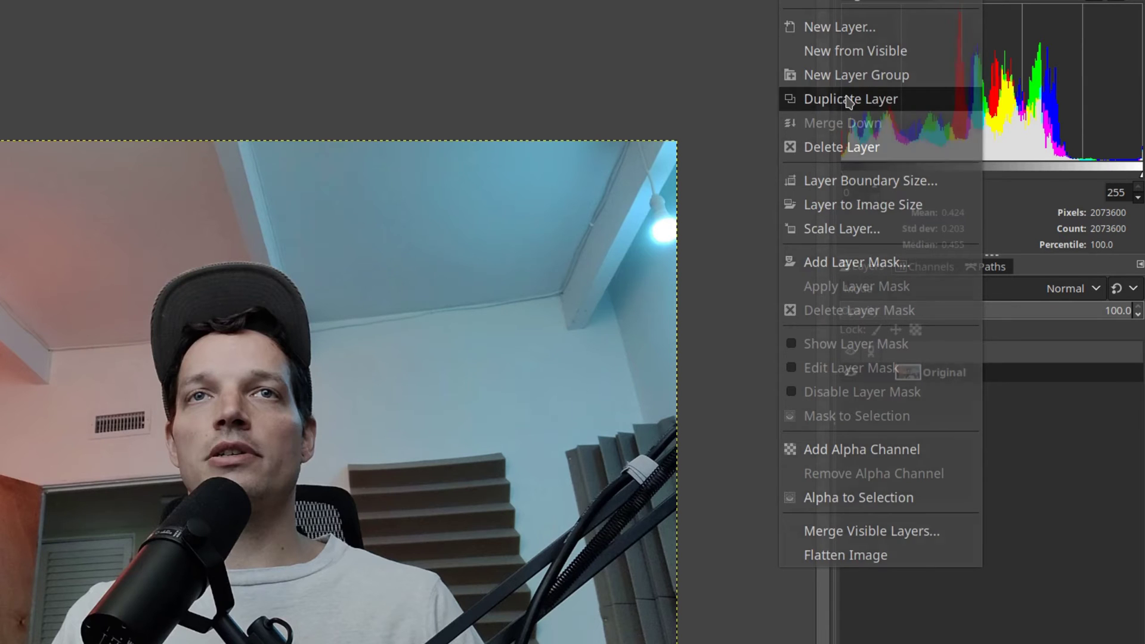
{"action": "left_click", "coordinate": [849, 101]}
{"action": "double_click", "coordinate": [995, 379]}
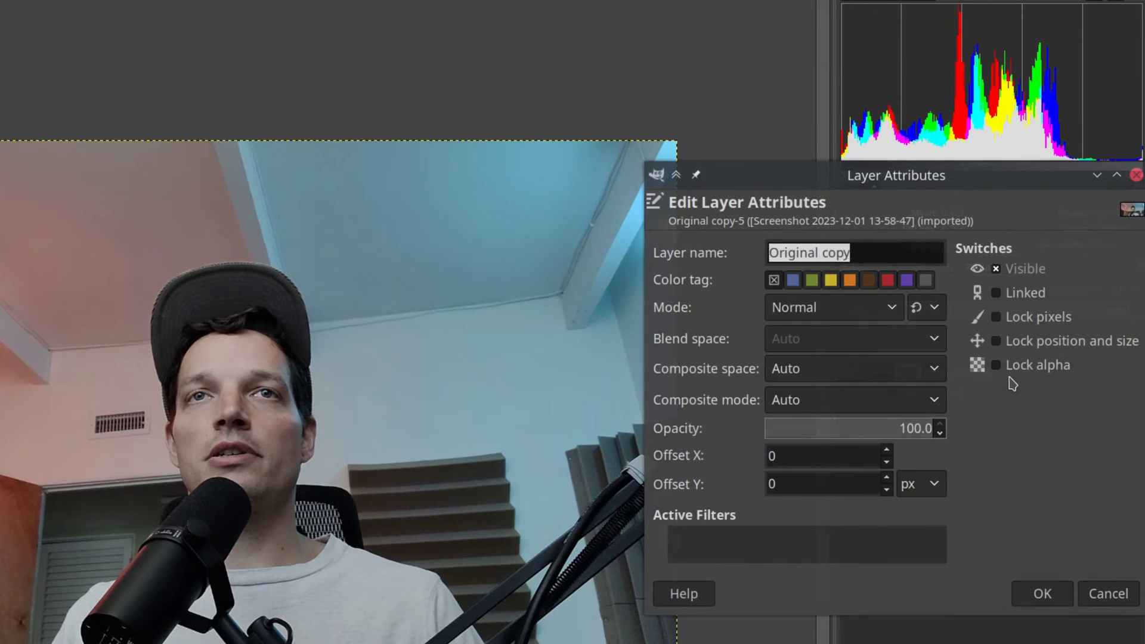
{"action": "type", "text": "Co"}
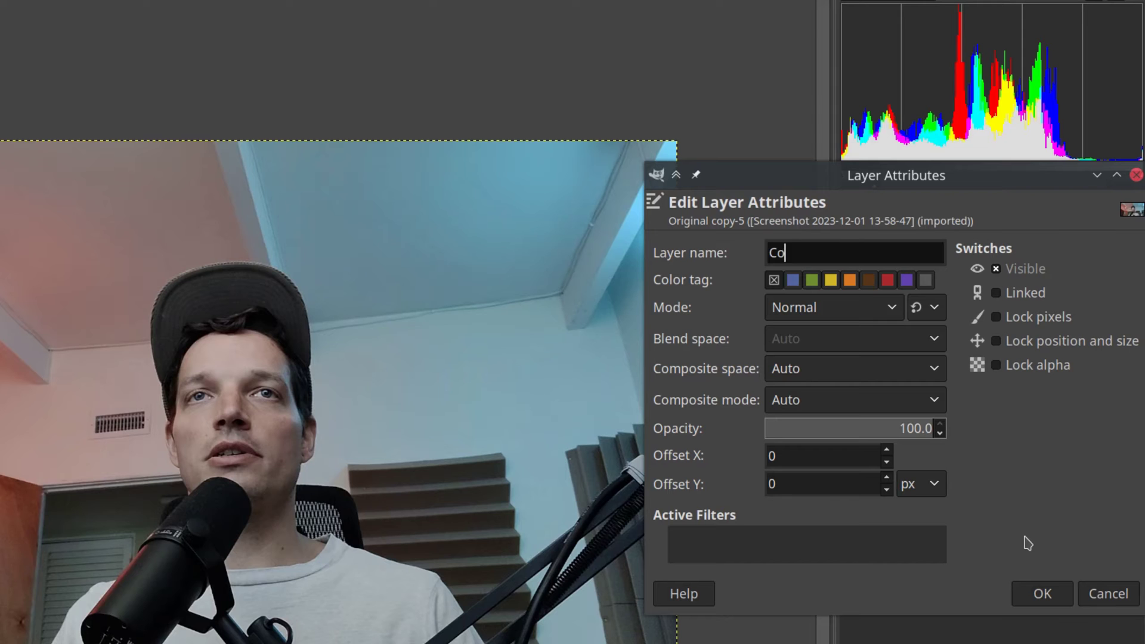
{"action": "type", "text": "rrected"}
{"action": "key", "text": "Return"}
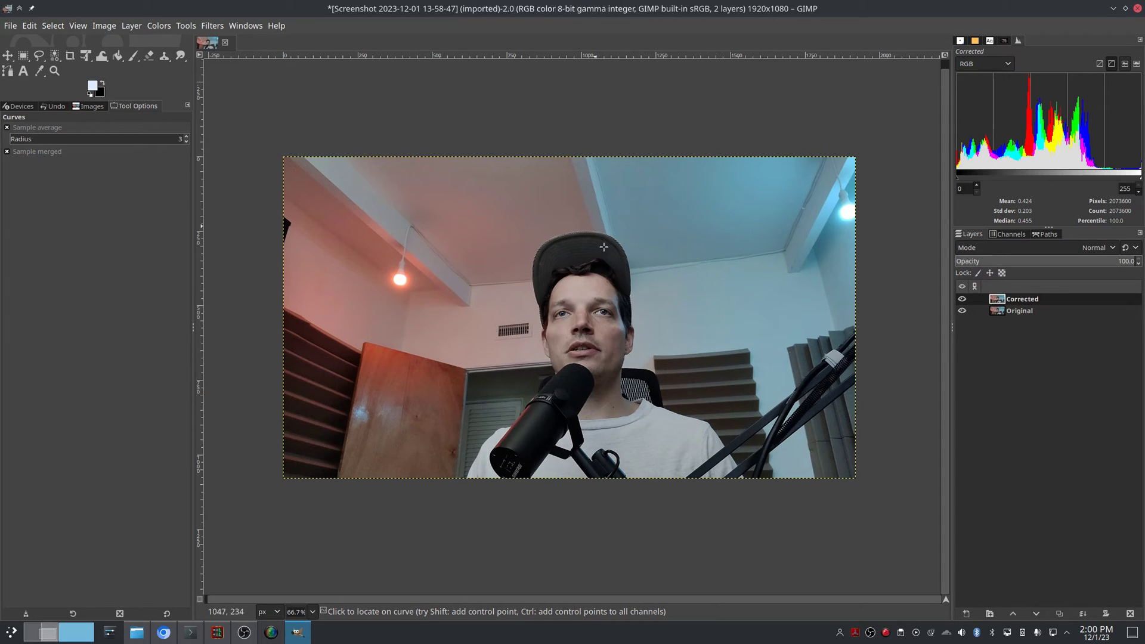
Sample a color from the photo as the foreground color with the Color Picker
{"action": "scroll", "coordinate": [604, 361], "scroll_direction": "up", "scroll_amount": 4}
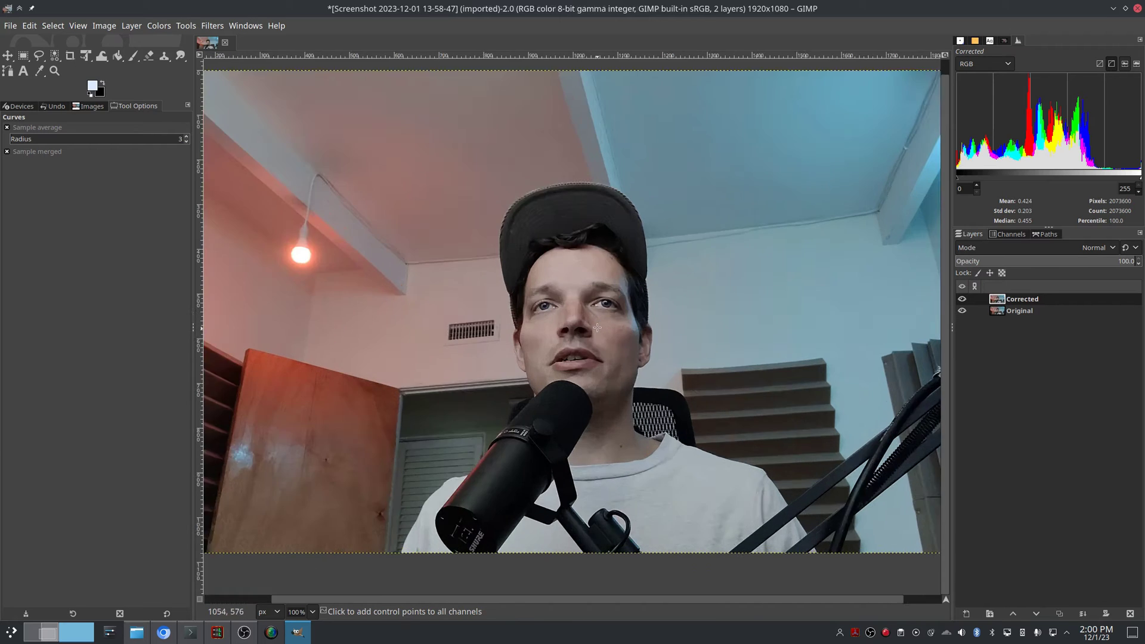
{"action": "scroll", "coordinate": [602, 346], "scroll_direction": "down", "scroll_amount": 2}
{"action": "scroll", "coordinate": [598, 329], "scroll_direction": "up", "scroll_amount": 1}
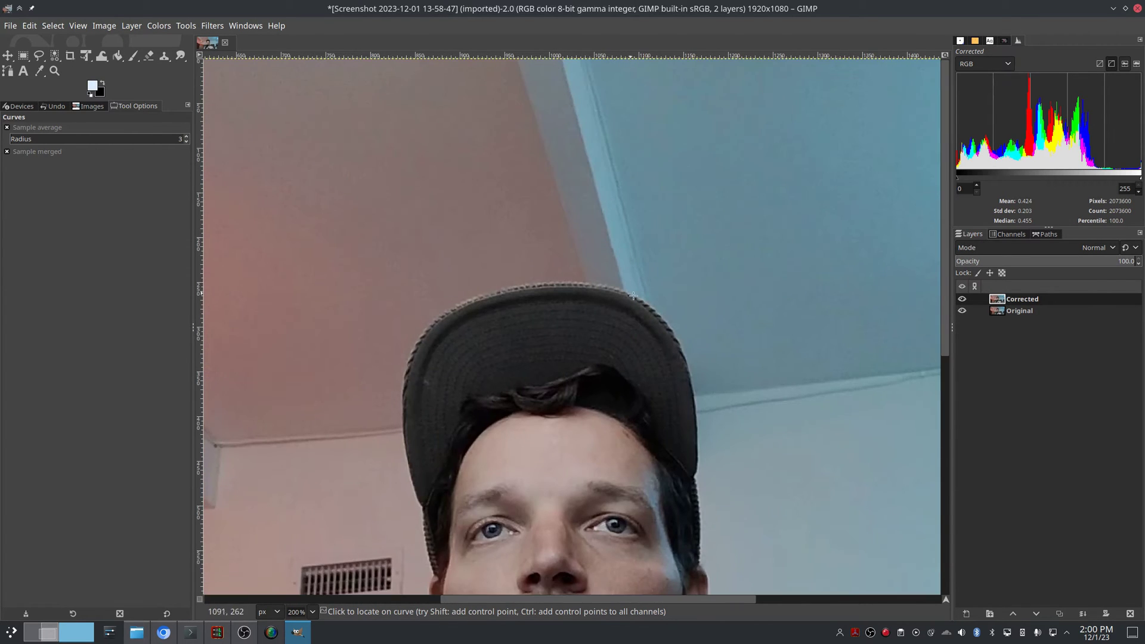
{"action": "scroll", "coordinate": [692, 370], "scroll_direction": "down", "scroll_amount": 5}
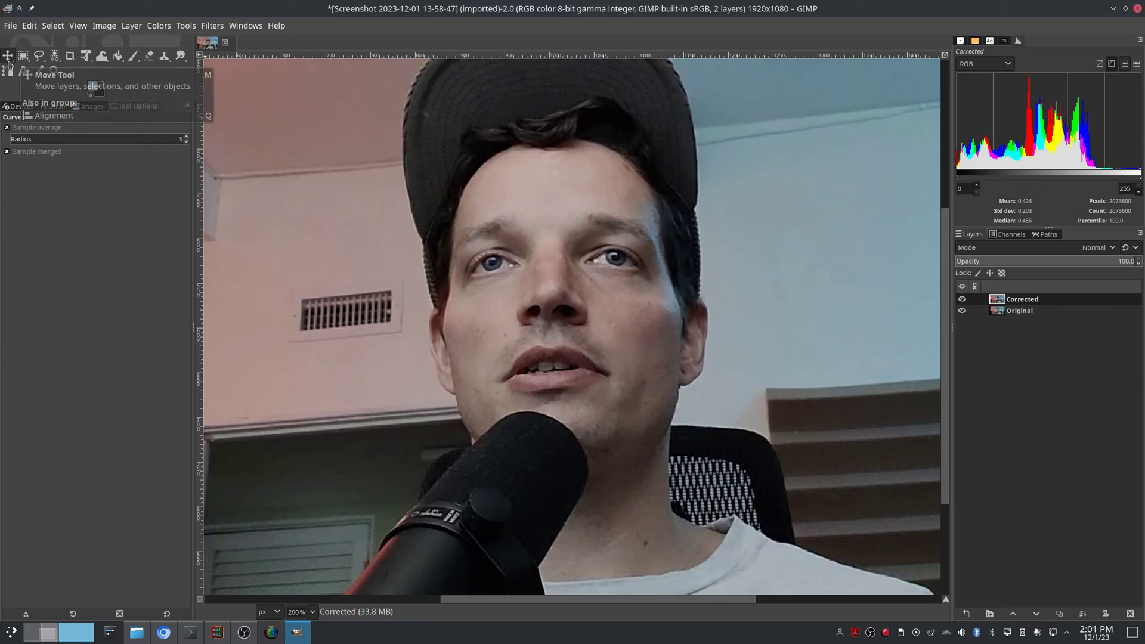
{"action": "left_click", "coordinate": [39, 72]}
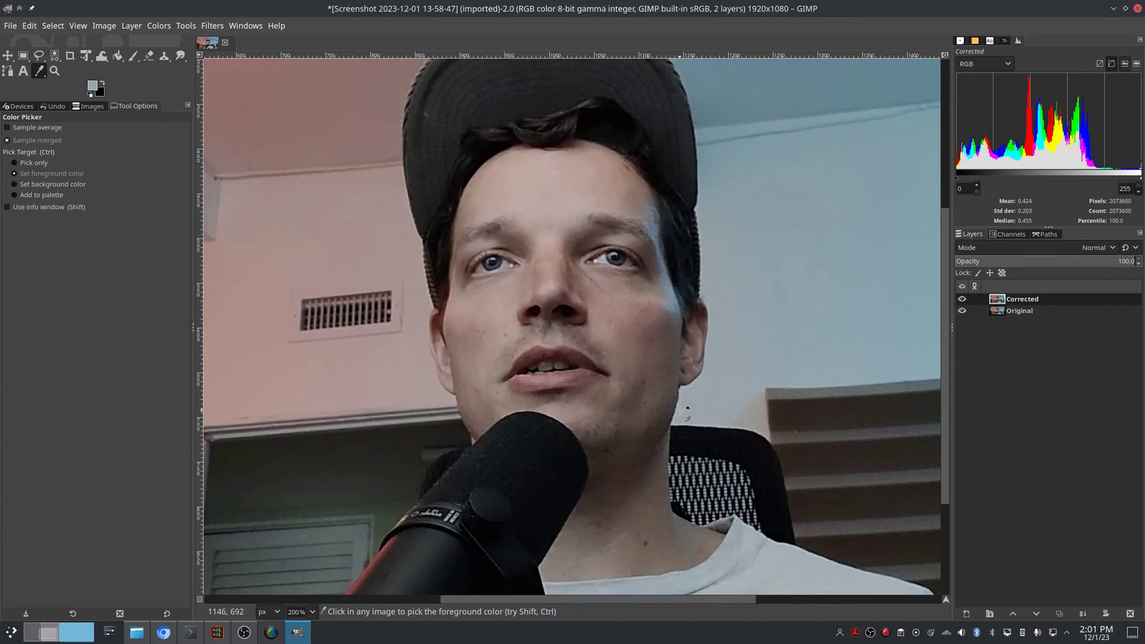
Brighten and tint the foreground color to HSV value 100 and saturation 16.8, giving the pale blue d4f2ff
{"action": "left_click", "coordinate": [97, 91]}
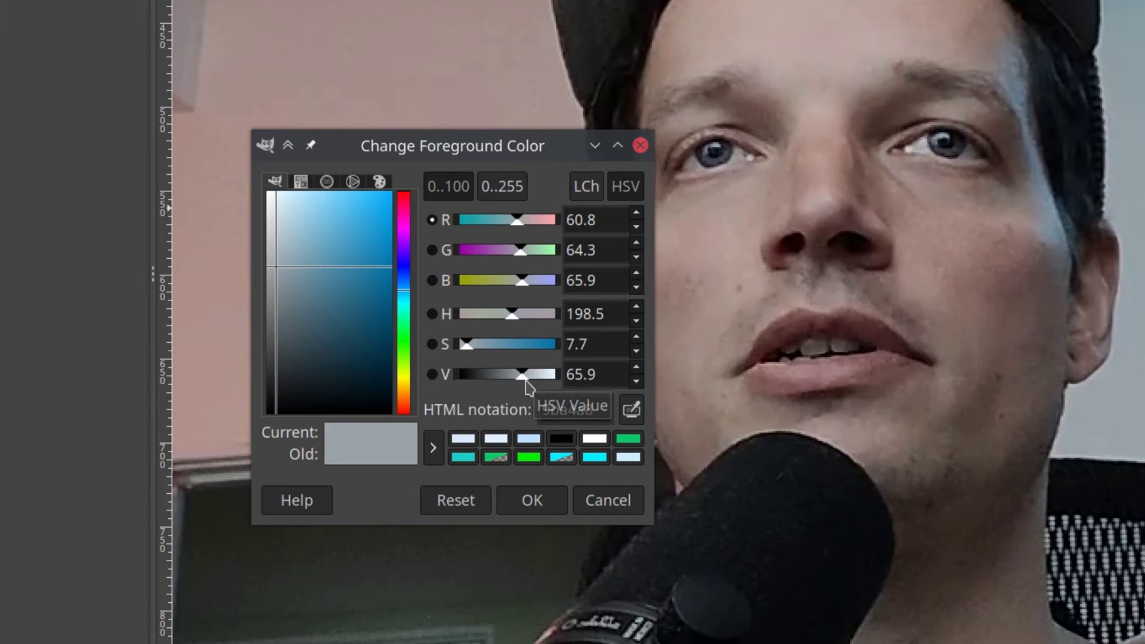
{"action": "left_click_drag", "start_coordinate": [526, 387], "coordinate": [570, 387]}
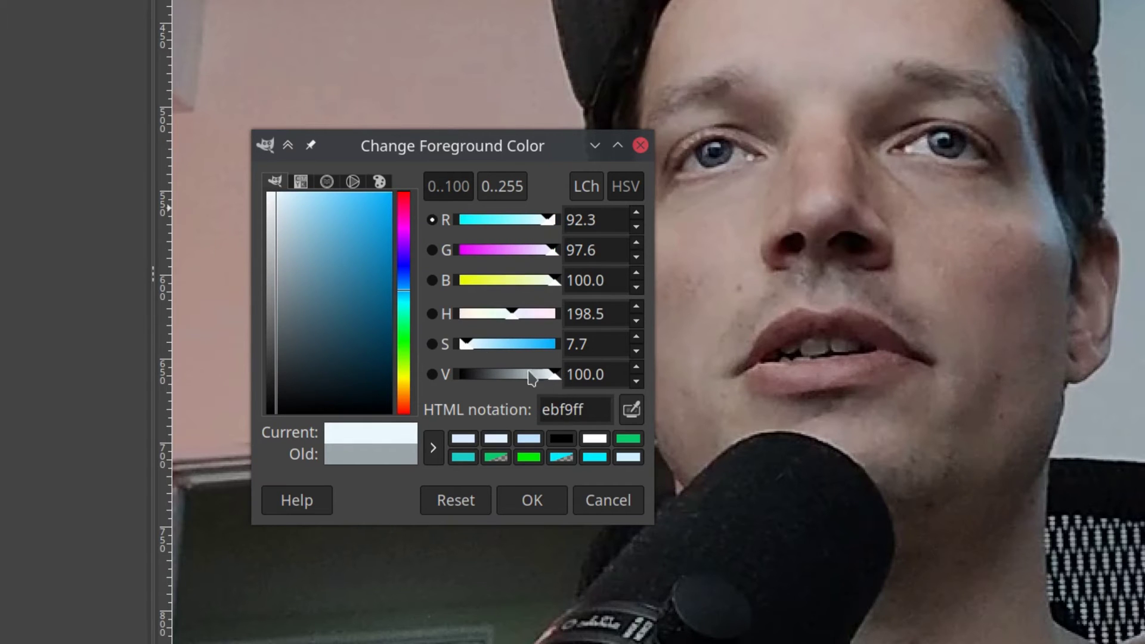
{"action": "left_click_drag", "start_coordinate": [469, 352], "coordinate": [476, 351]}
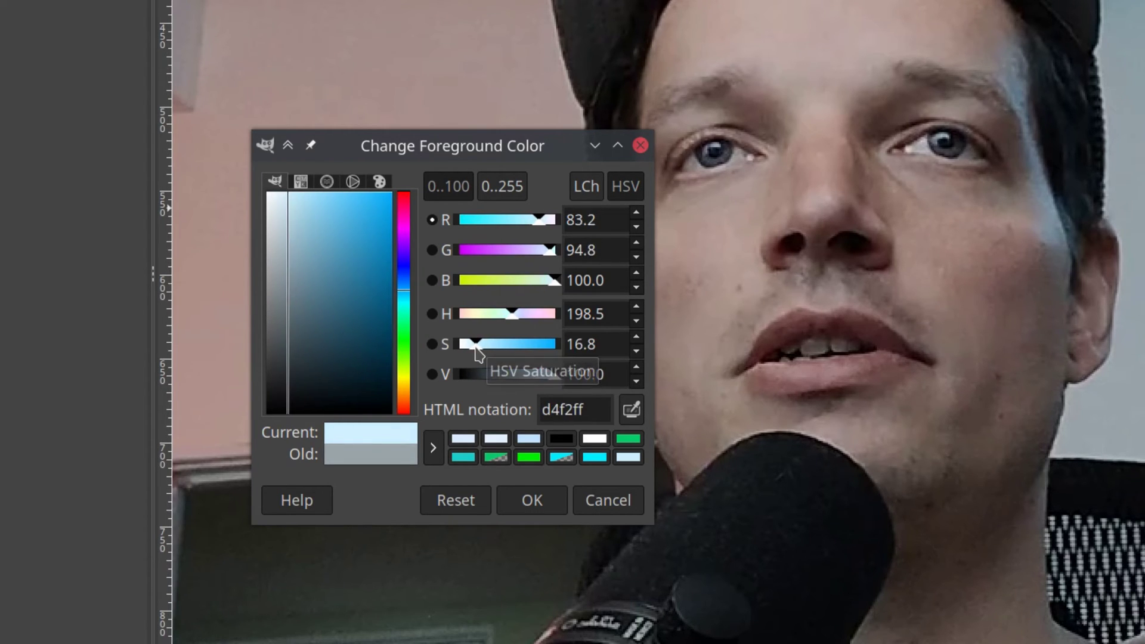
{"action": "left_click", "coordinate": [531, 500]}
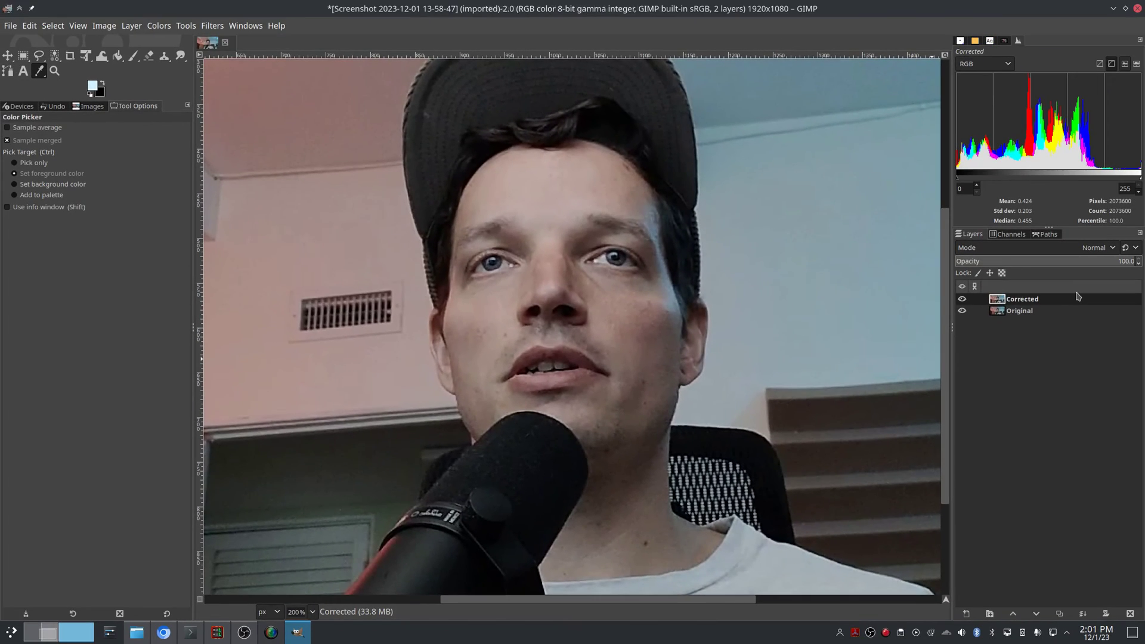
Create a new layer named white-bal above Corrected and fill it entirely with the pale blue foreground color
{"action": "right_click", "coordinate": [997, 361]}
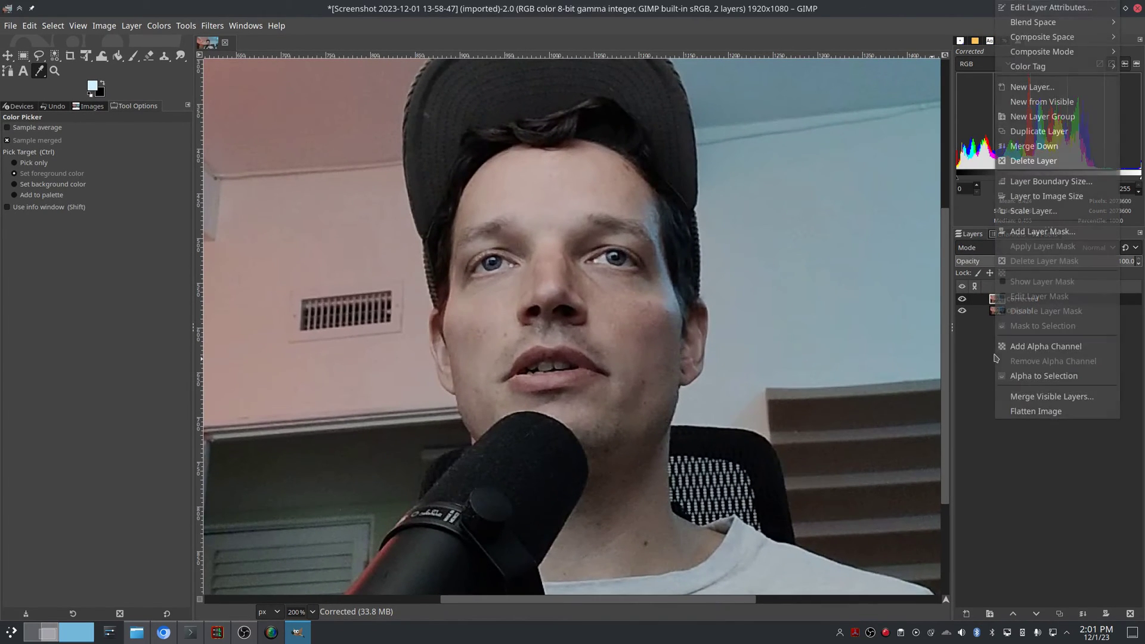
{"action": "left_click", "coordinate": [1028, 90]}
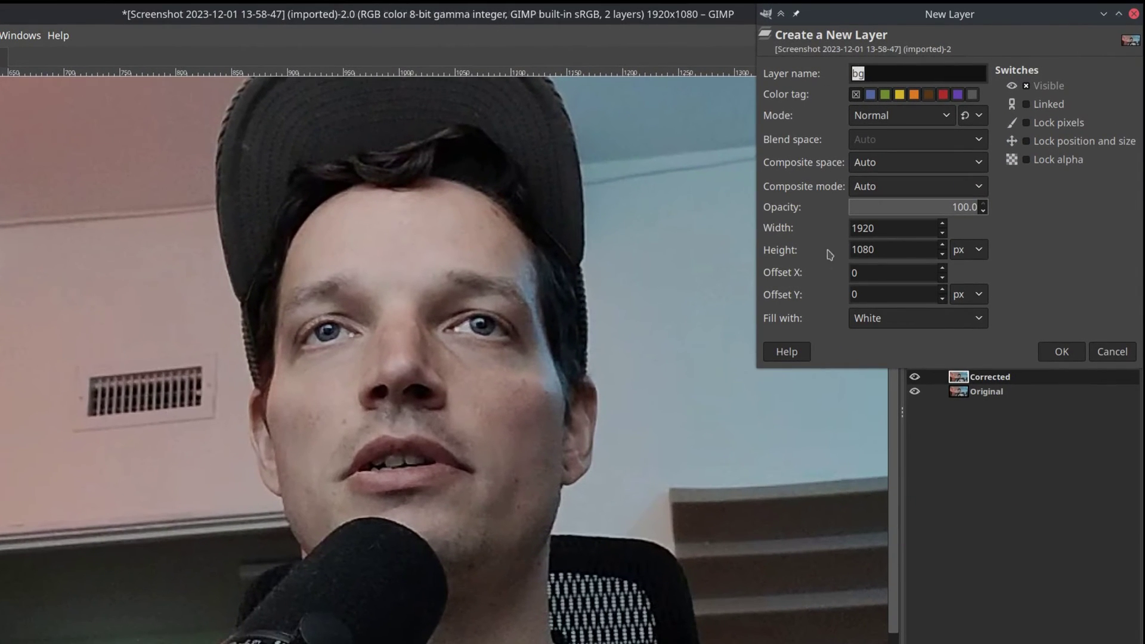
{"action": "type", "text": "white-bal"}
{"action": "left_click", "coordinate": [1062, 352]}
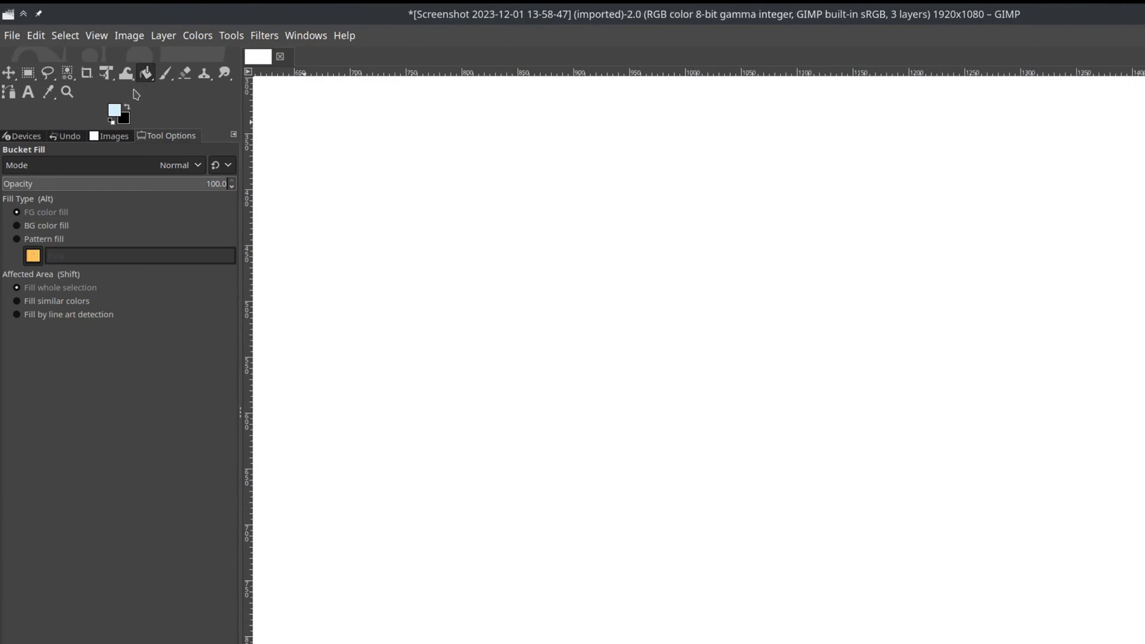
{"action": "left_click", "coordinate": [588, 211]}
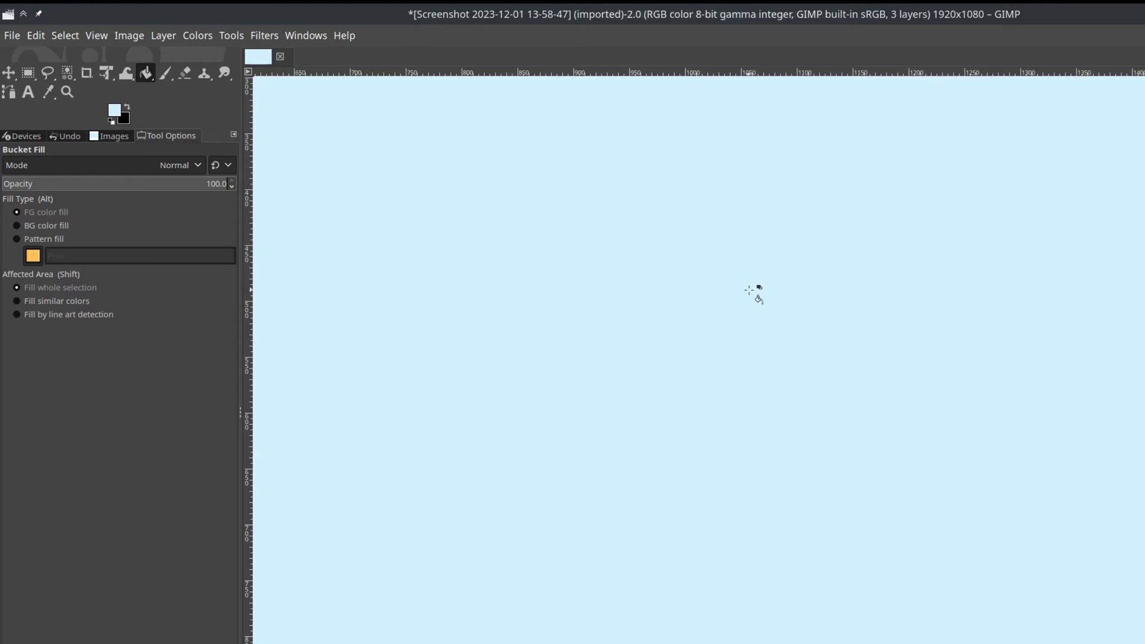
Set the white-bal layer's blend mode to Divide
{"action": "scroll", "coordinate": [750, 290], "scroll_direction": "down", "scroll_amount": 3}
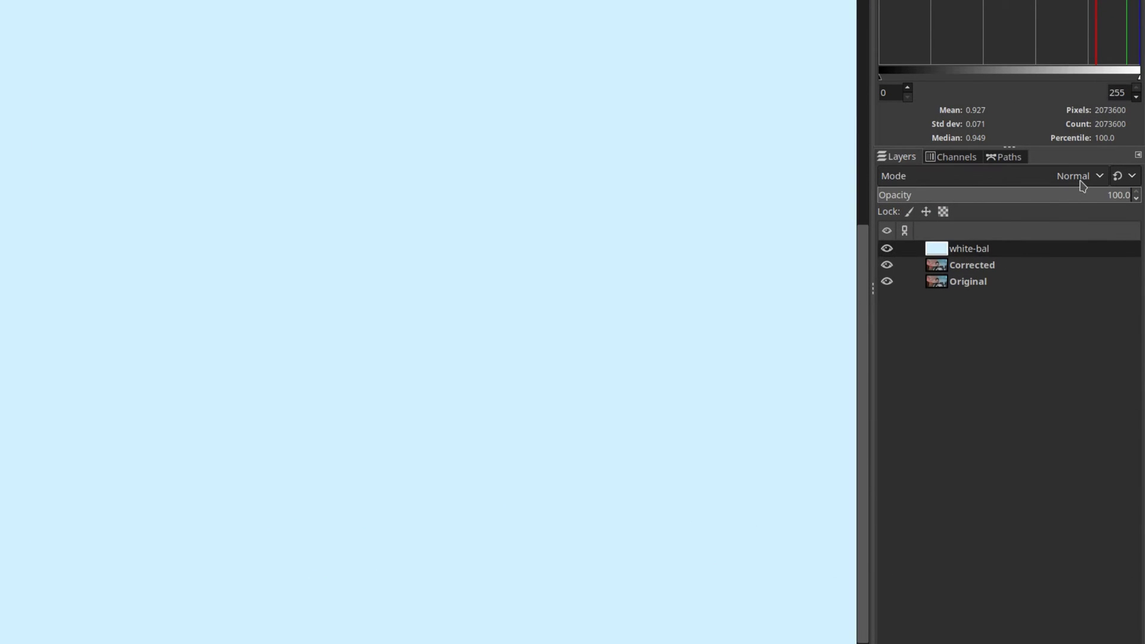
{"action": "left_click", "coordinate": [975, 176]}
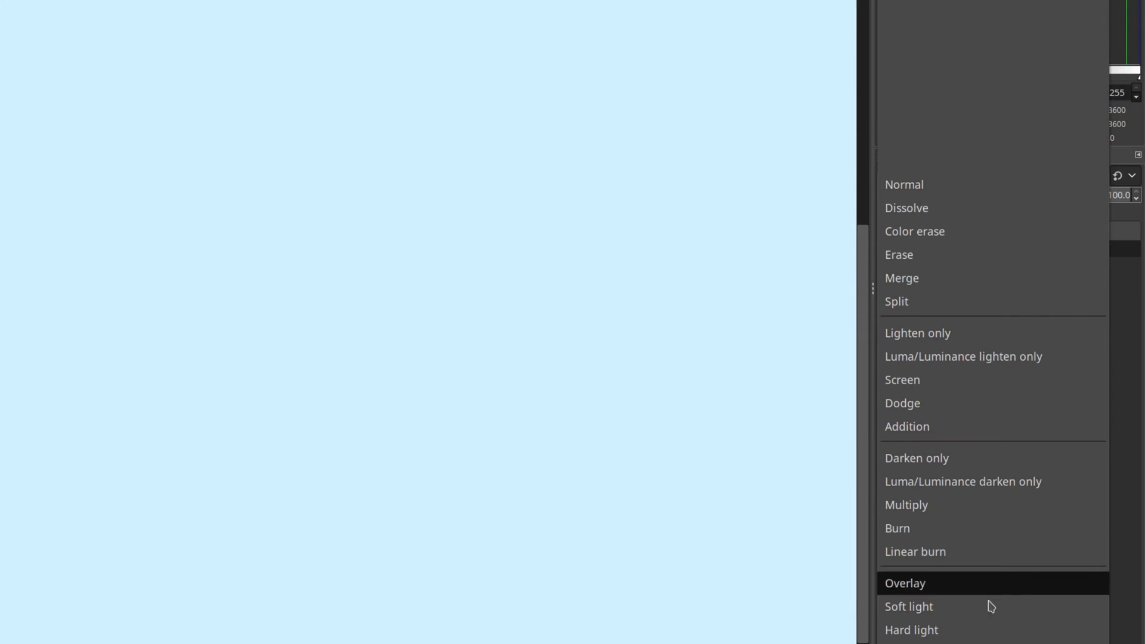
{"action": "scroll", "coordinate": [984, 593], "scroll_direction": "down", "scroll_amount": 3}
{"action": "scroll", "coordinate": [980, 574], "scroll_direction": "down", "scroll_amount": 8}
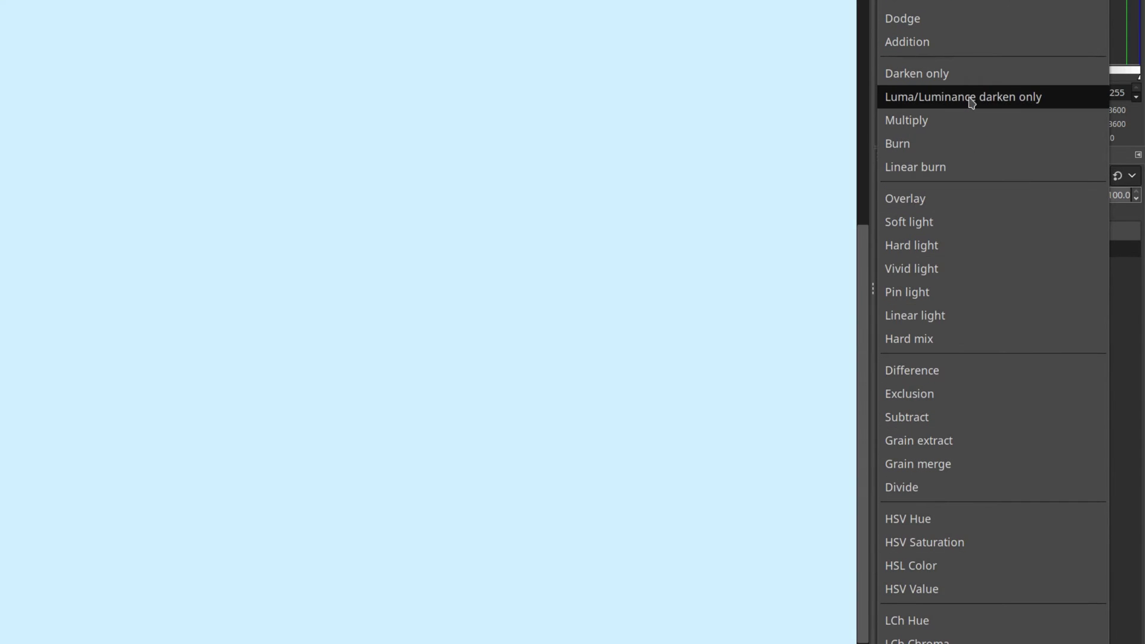
{"action": "left_click", "coordinate": [948, 487]}
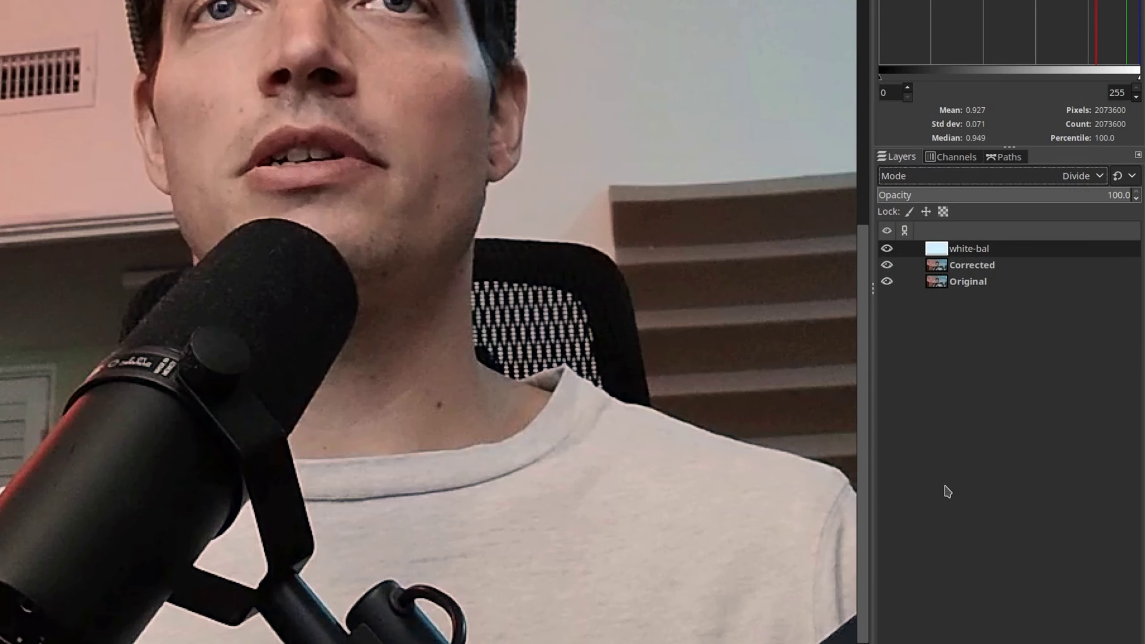
Compare the whole photo with and without the white-bal layer by toggling that layer's visibility, leaving it visible
{"action": "key", "text": "1"}
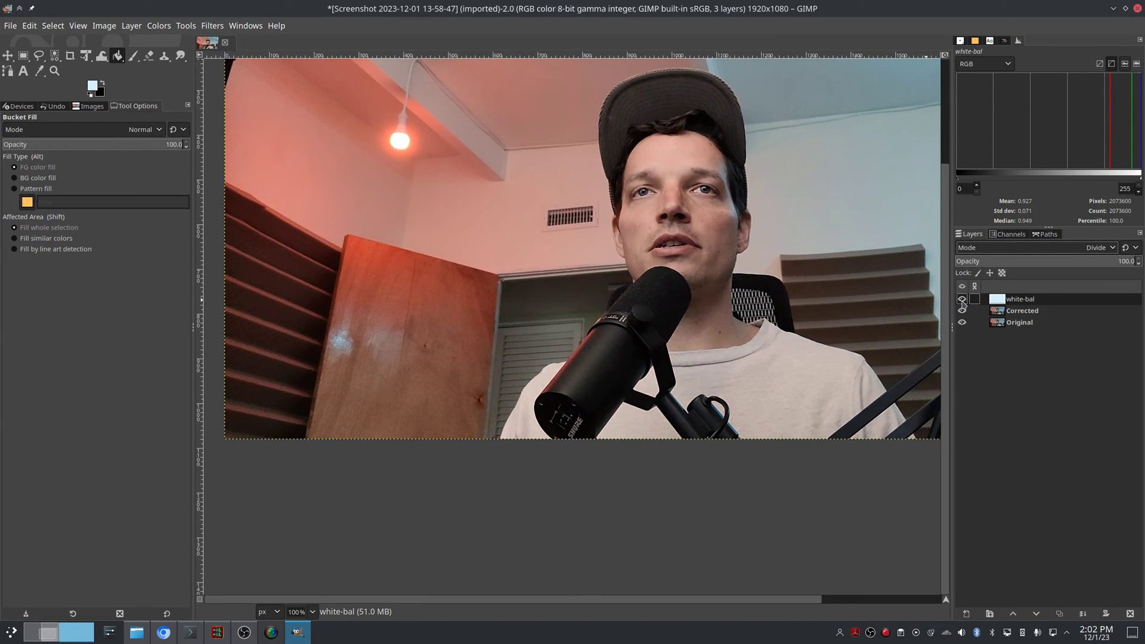
{"action": "left_click", "coordinate": [962, 300]}
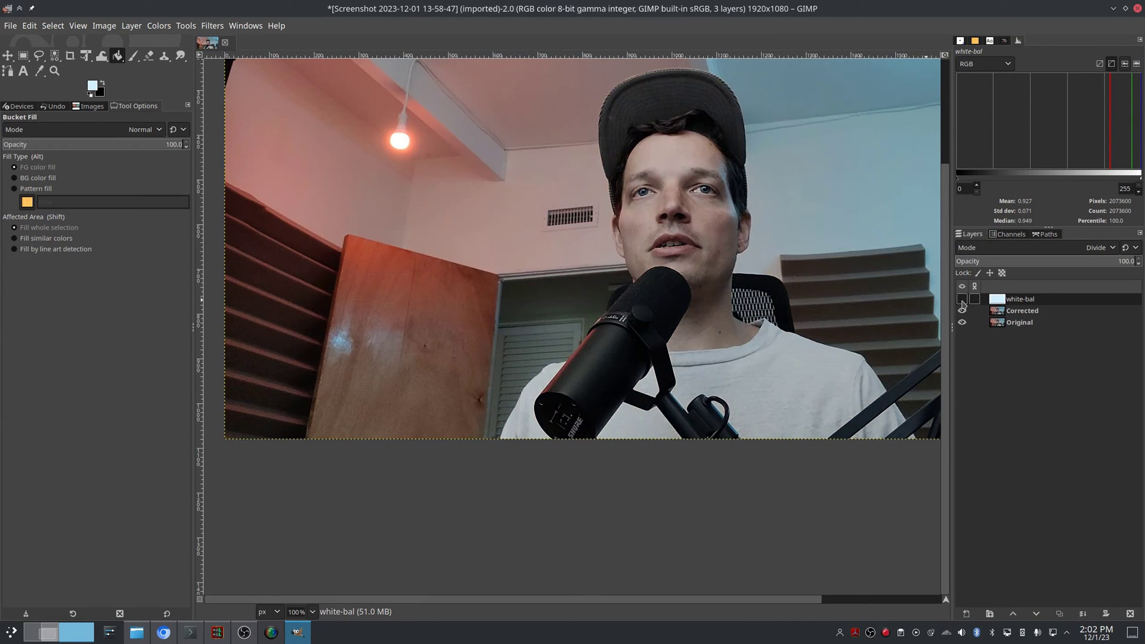
{"action": "left_click", "coordinate": [963, 300]}
{"action": "left_click", "coordinate": [962, 300]}
{"action": "left_click", "coordinate": [962, 300]}
{"action": "left_click", "coordinate": [963, 300]}
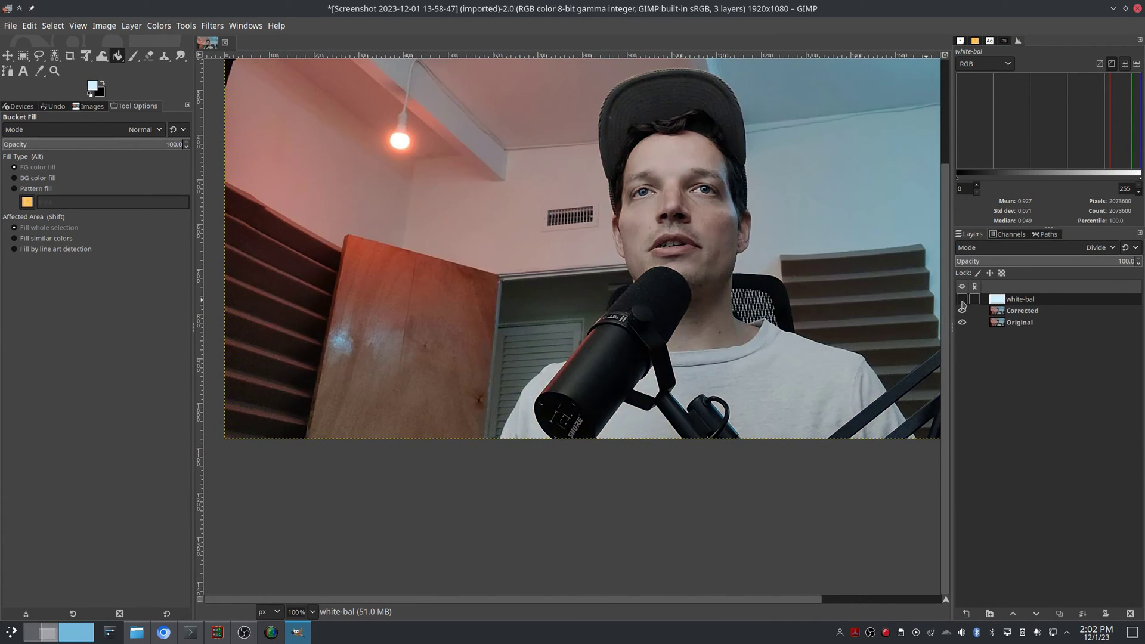
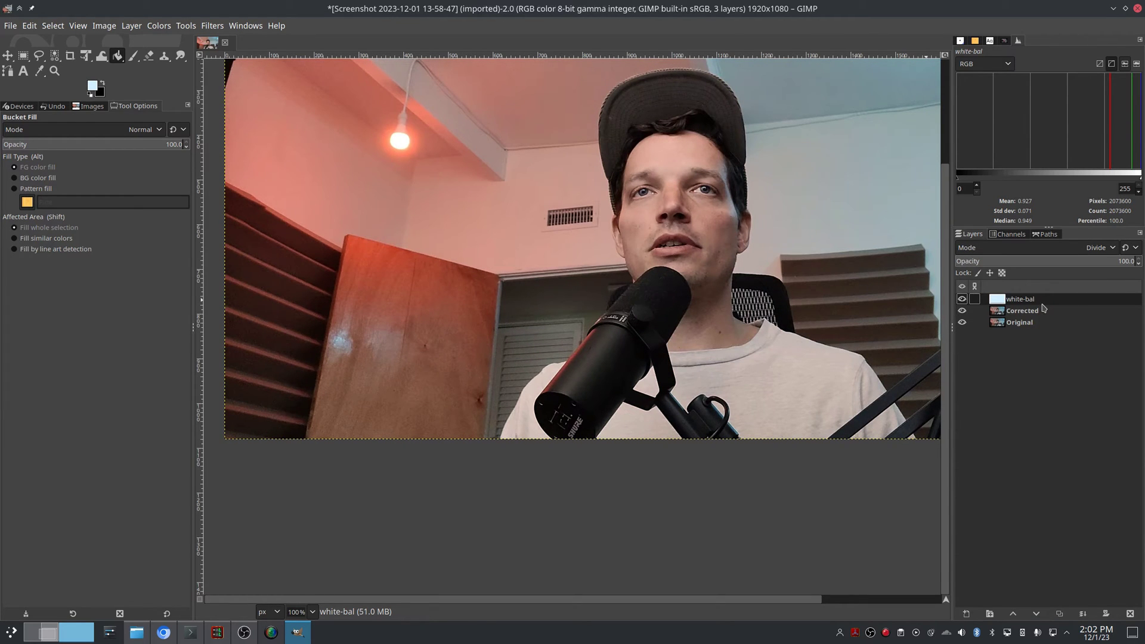
{"action": "scroll", "coordinate": [853, 295], "scroll_direction": "up", "scroll_amount": 3}
{"action": "scroll", "coordinate": [853, 296], "scroll_direction": "down", "scroll_amount": 1}
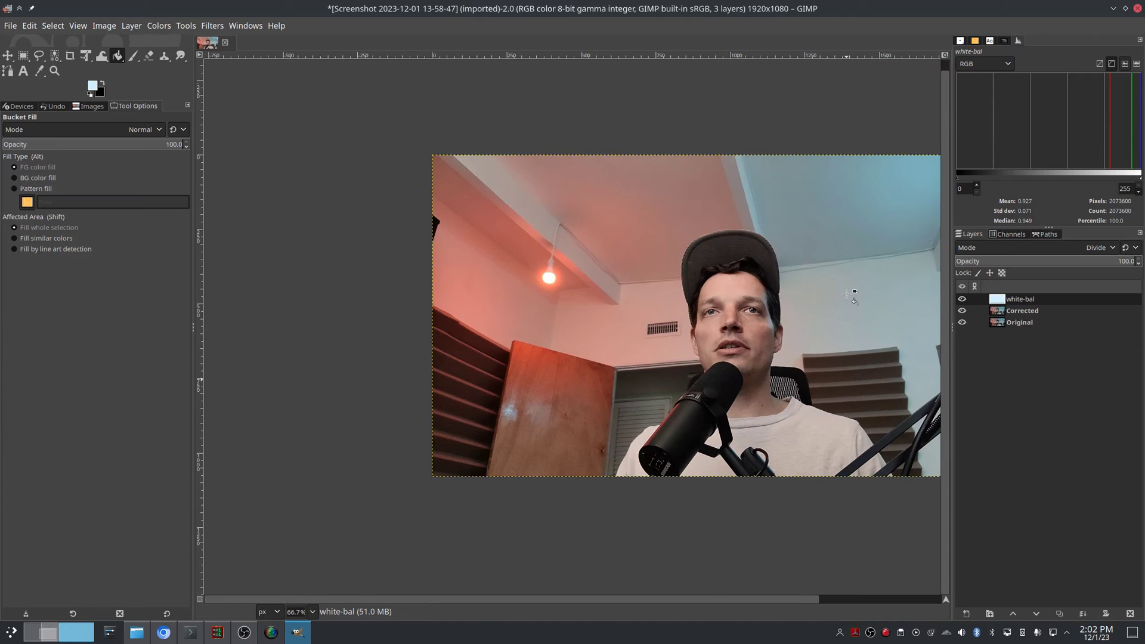
{"action": "scroll", "coordinate": [853, 295], "scroll_direction": "right", "scroll_amount": 3}
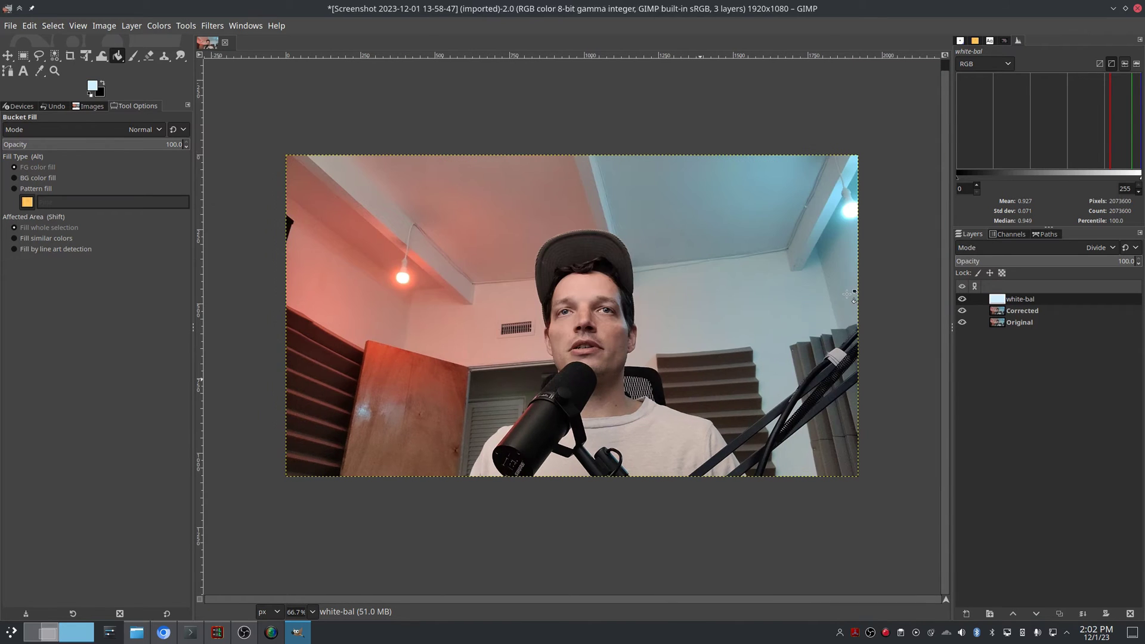
{"action": "left_click", "coordinate": [963, 299]}
{"action": "left_click", "coordinate": [963, 299]}
{"action": "left_click", "coordinate": [963, 299]}
{"action": "left_click", "coordinate": [964, 299]}
{"action": "left_click", "coordinate": [963, 299]}
{"action": "left_click", "coordinate": [963, 299]}
{"action": "left_click", "coordinate": [963, 299]}
{"action": "left_click", "coordinate": [963, 299]}
{"action": "left_click", "coordinate": [963, 298]}
{"action": "left_click", "coordinate": [963, 299]}
Merge white-bal down into the Corrected layer and compare its picture and histogram with those of Original
{"action": "left_click", "coordinate": [1083, 614]}
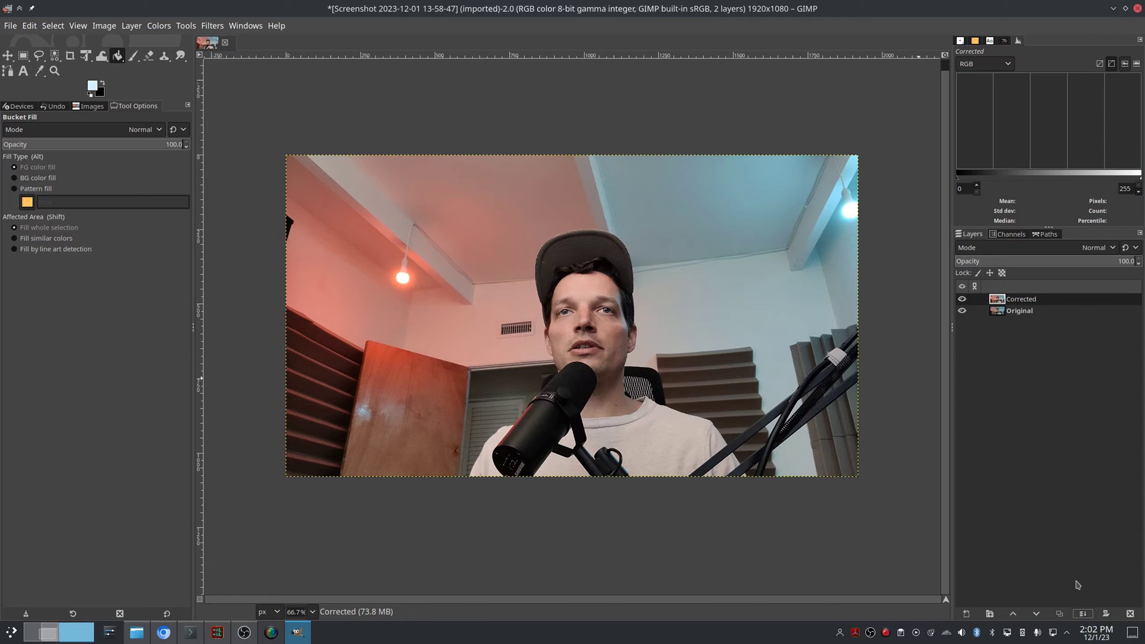
{"action": "left_click", "coordinate": [963, 300]}
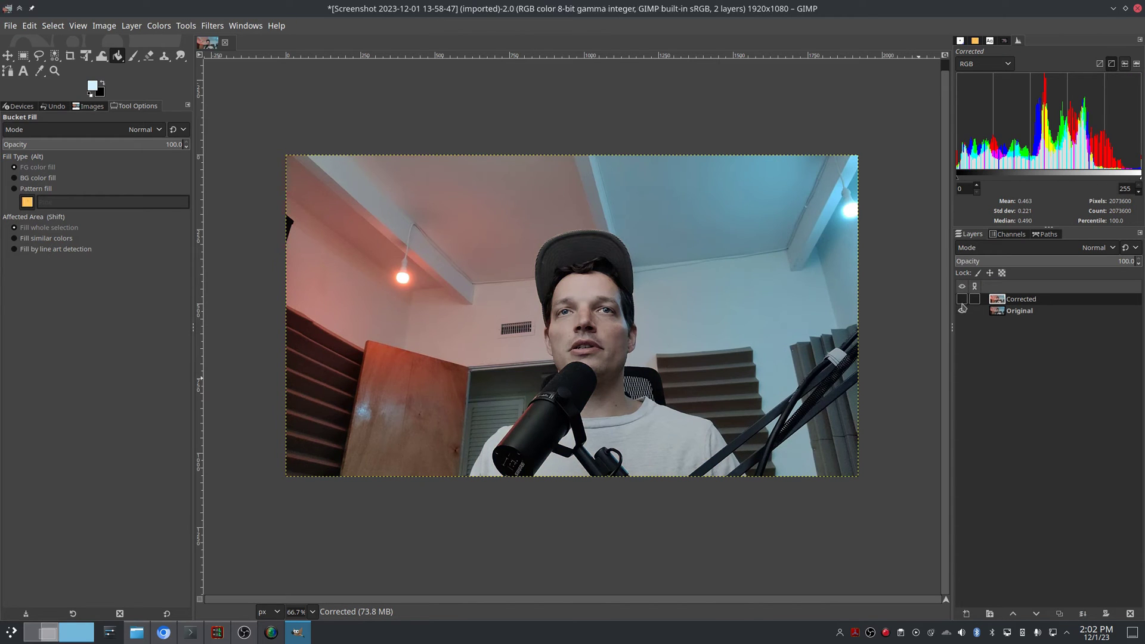
{"action": "left_click", "coordinate": [1031, 311]}
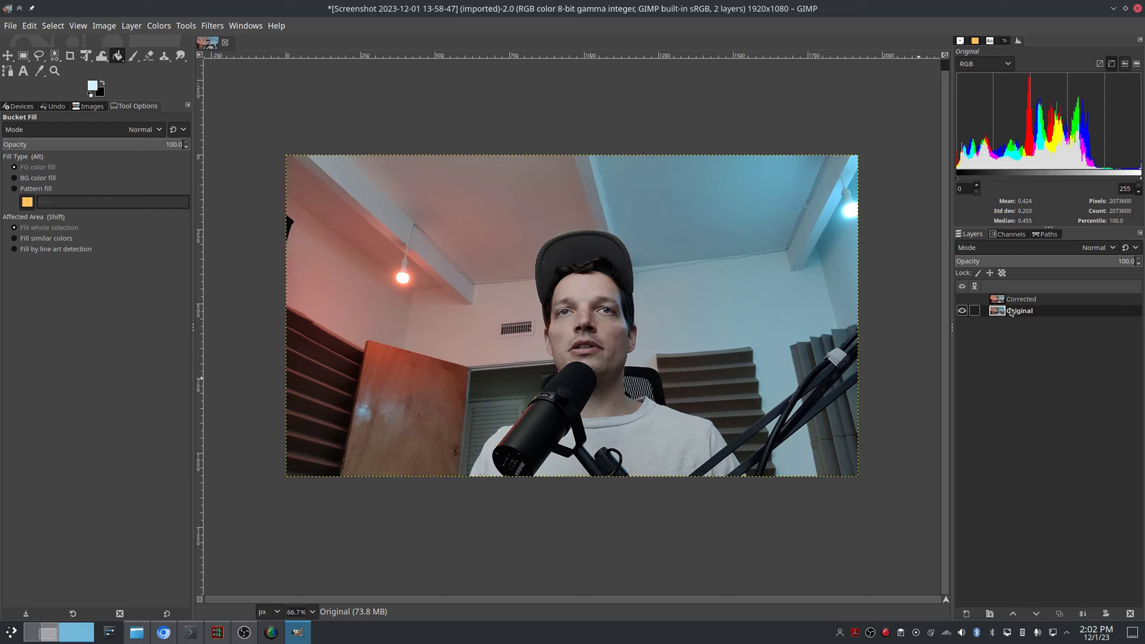
{"action": "left_click", "coordinate": [963, 299]}
{"action": "left_click", "coordinate": [1021, 302]}
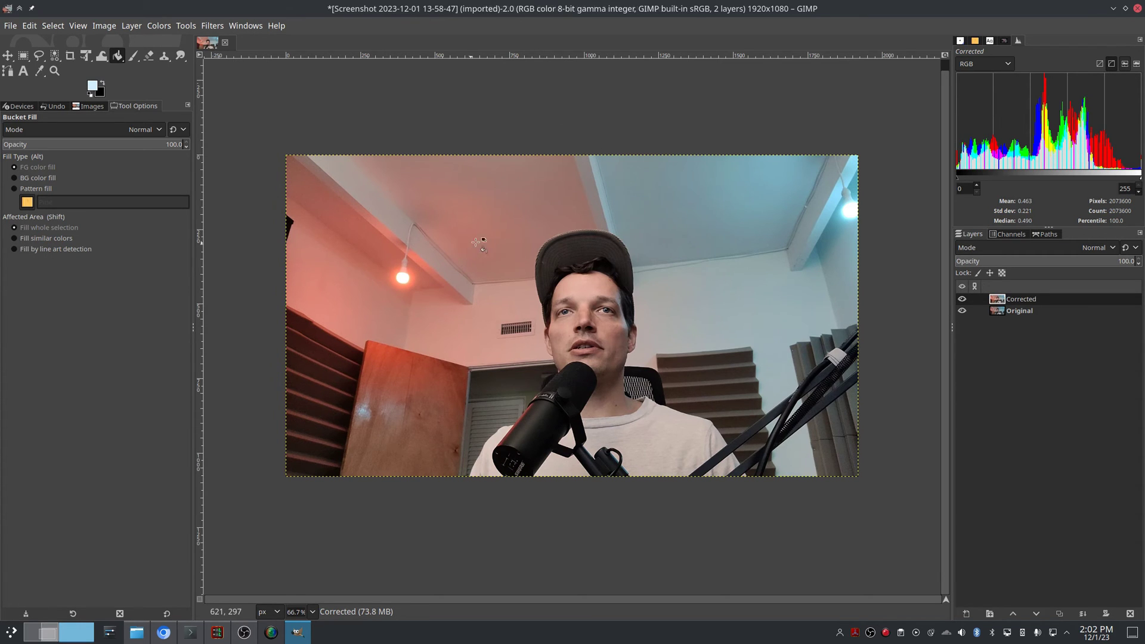
Open Curves on the Corrected layer and lower the red channel's highlight endpoint to output 227 at input 255
{"action": "left_click", "coordinate": [157, 26]}
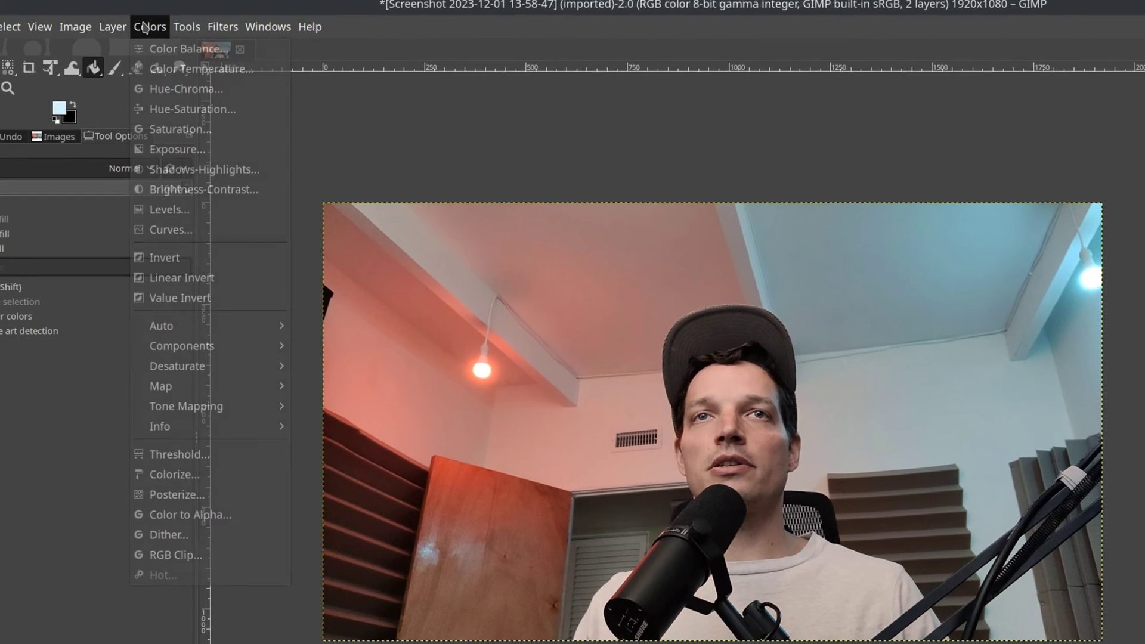
{"action": "left_click", "coordinate": [156, 232]}
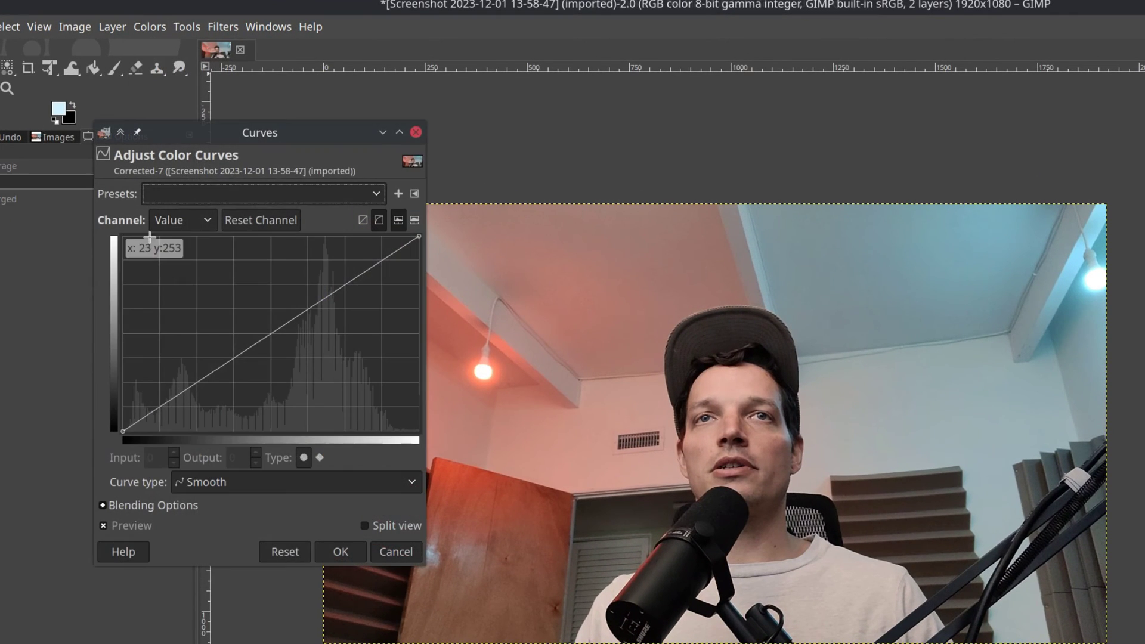
{"action": "left_click_drag", "start_coordinate": [298, 134], "coordinate": [422, 289]}
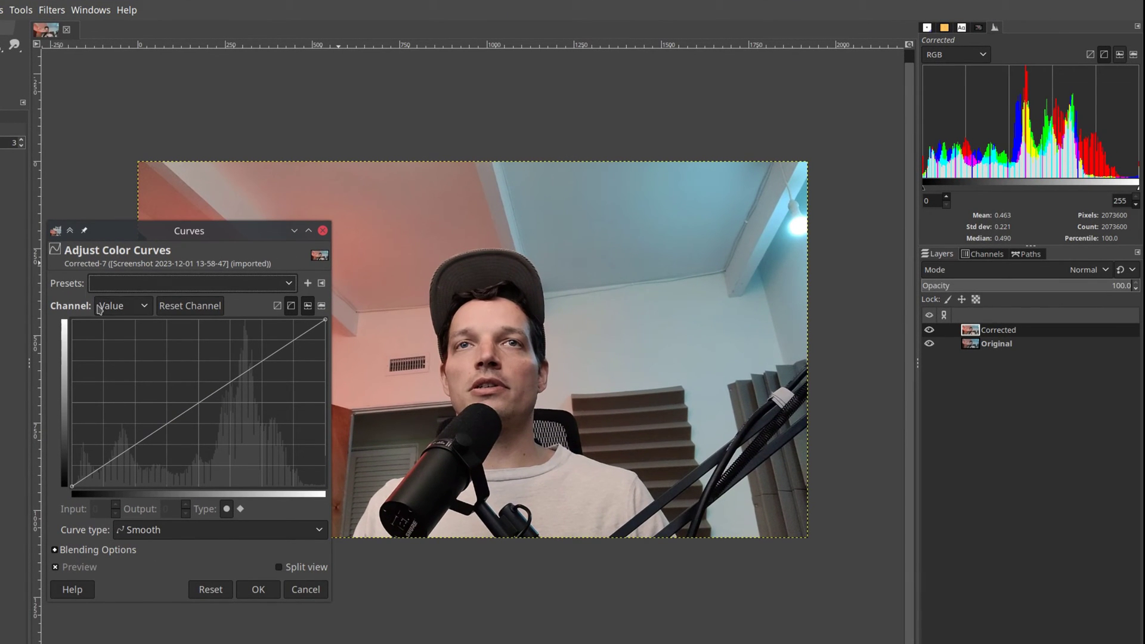
{"action": "left_click", "coordinate": [138, 310]}
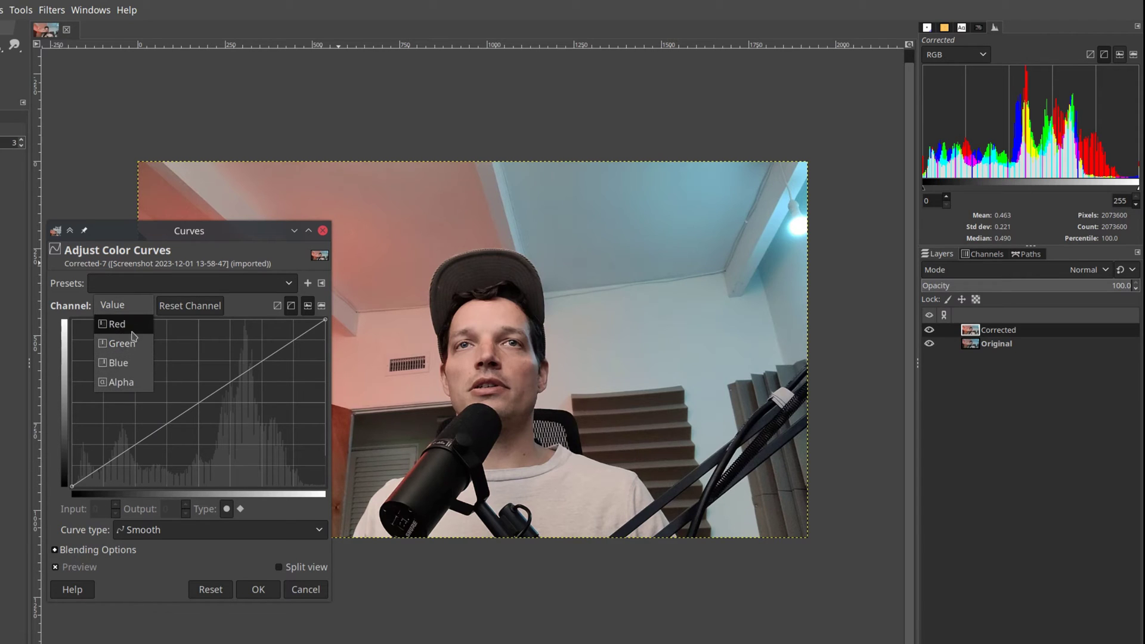
{"action": "left_click", "coordinate": [128, 325]}
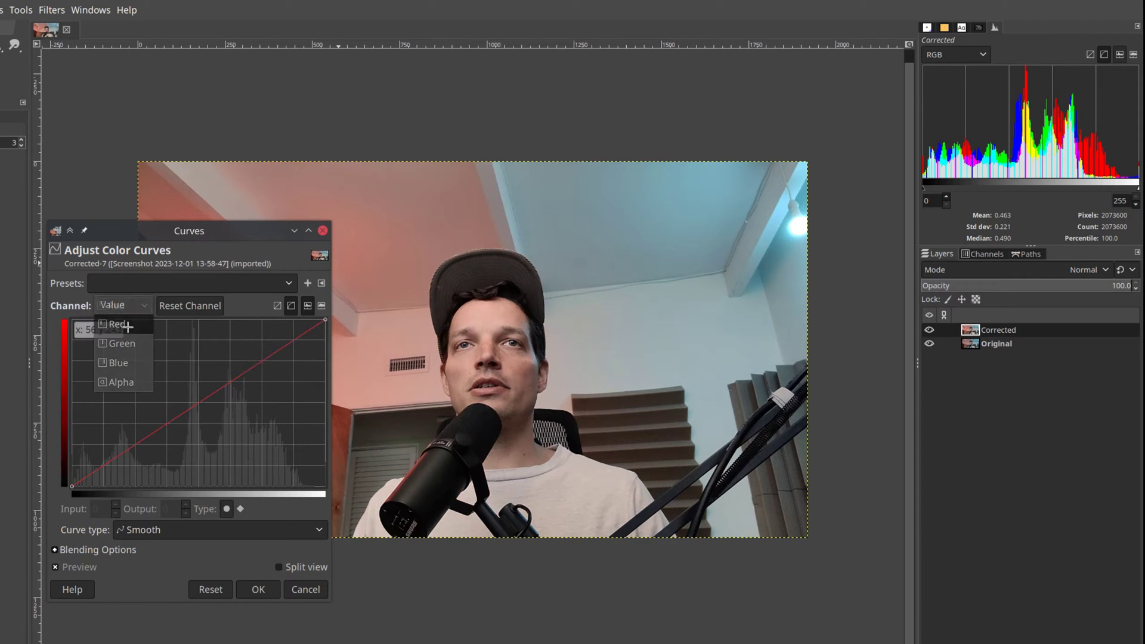
{"action": "left_click", "coordinate": [325, 318]}
{"action": "left_click_drag", "start_coordinate": [325, 319], "coordinate": [326, 327]}
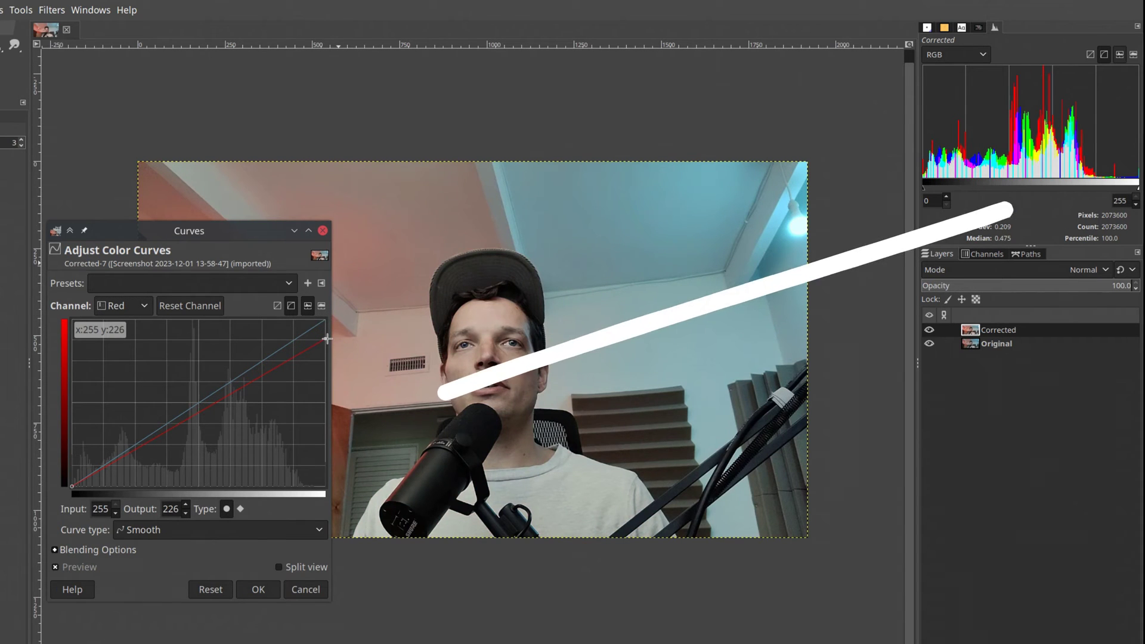
{"action": "left_click_drag", "start_coordinate": [327, 339], "coordinate": [325, 338]}
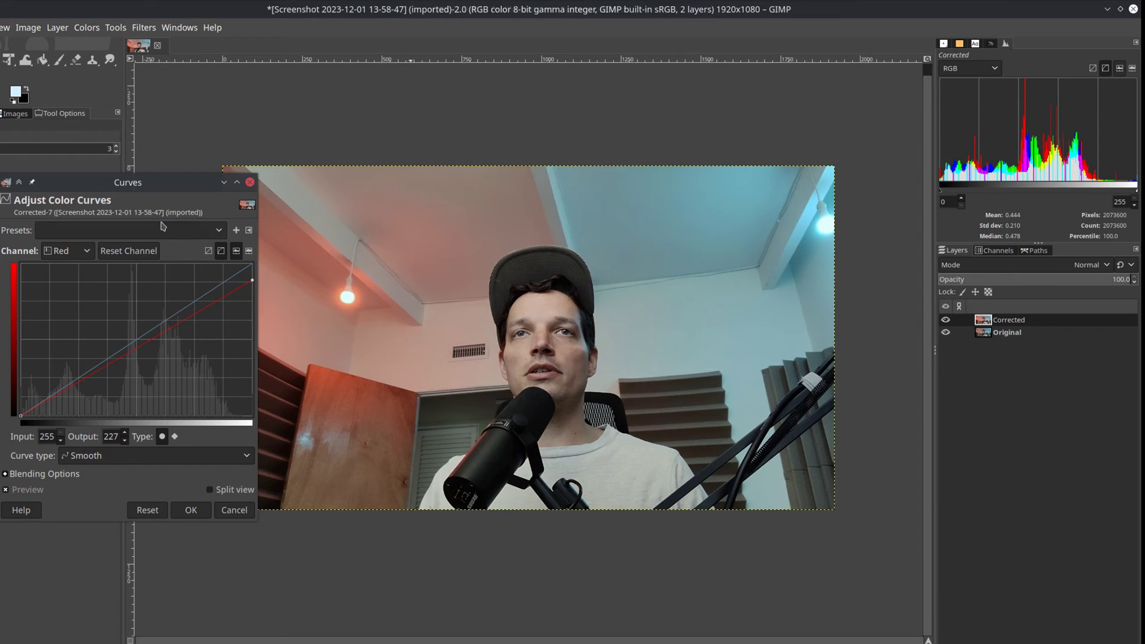
Move the Value curve's white point to input 222 with output 255 and apply the Curves adjustment
{"action": "left_click", "coordinate": [88, 253]}
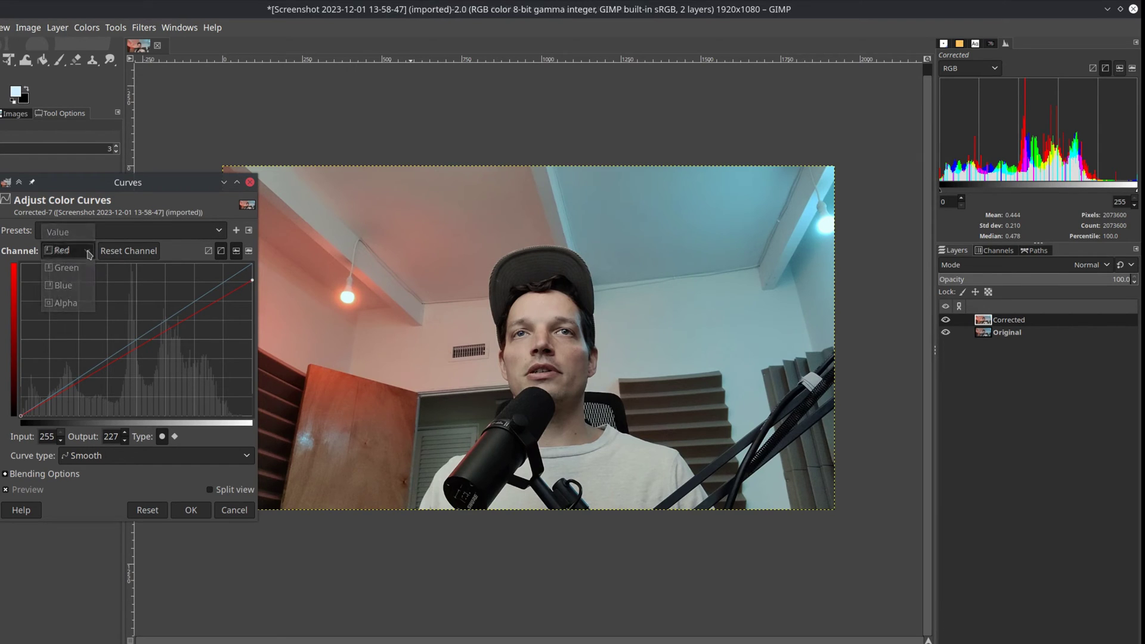
{"action": "left_click", "coordinate": [63, 232]}
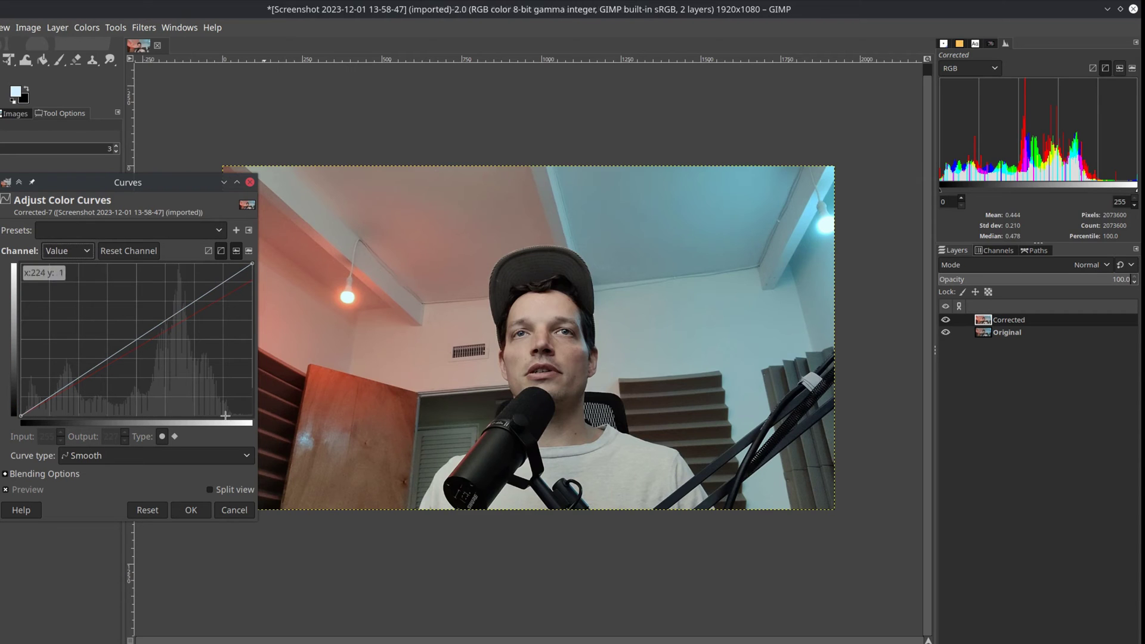
{"action": "left_click", "coordinate": [251, 263]}
{"action": "left_click_drag", "start_coordinate": [251, 263], "coordinate": [221, 258]}
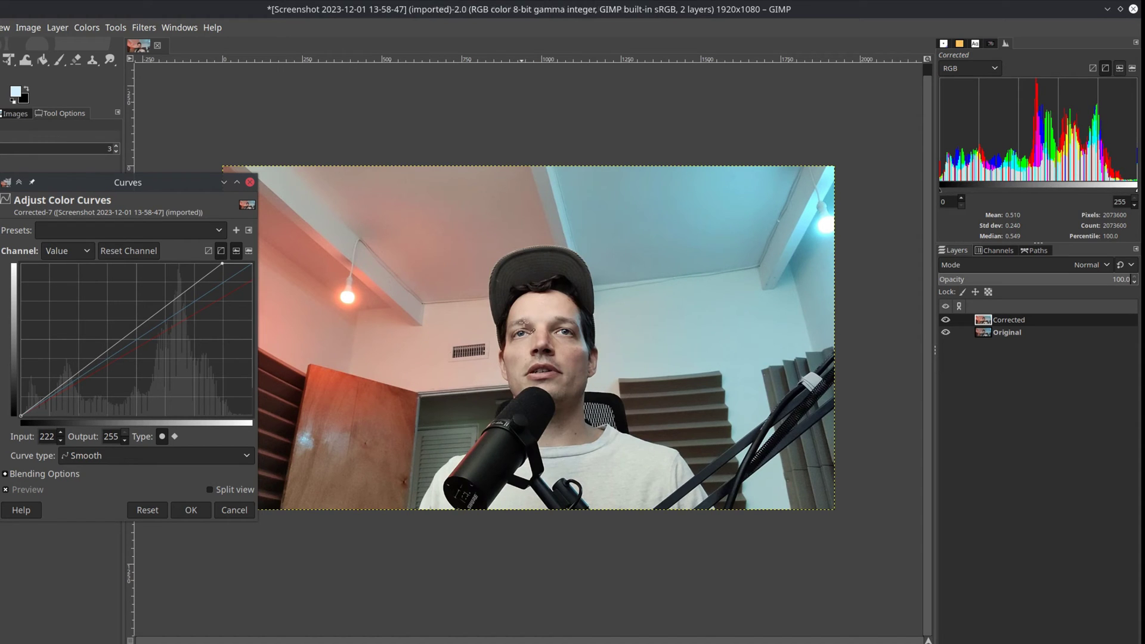
{"action": "left_click_drag", "start_coordinate": [178, 180], "coordinate": [219, 127]}
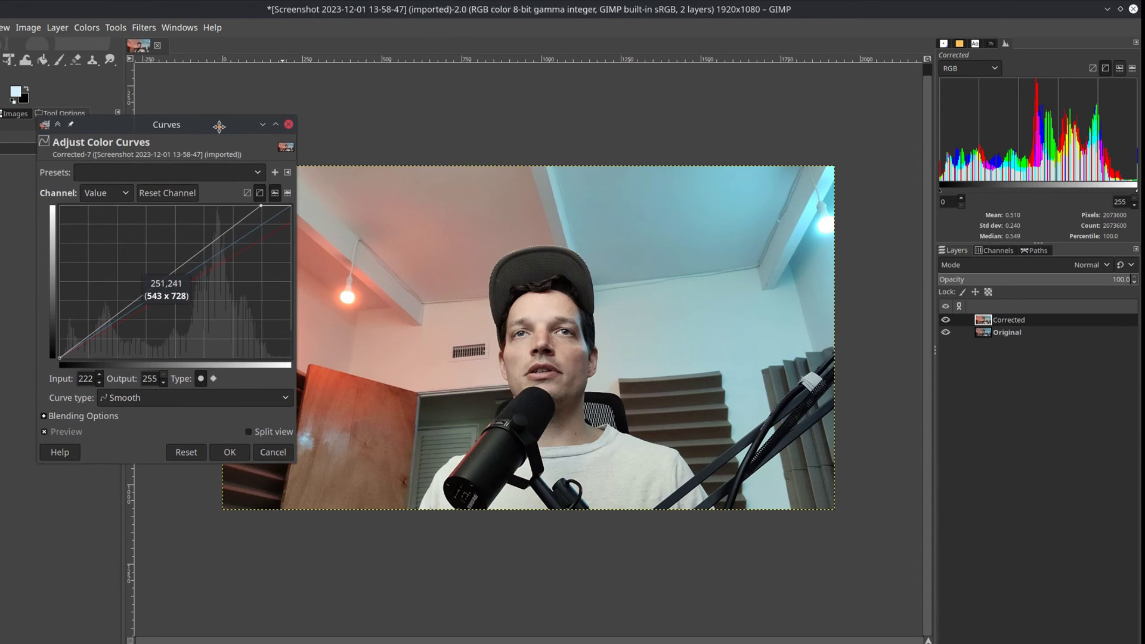
{"action": "left_click", "coordinate": [236, 455]}
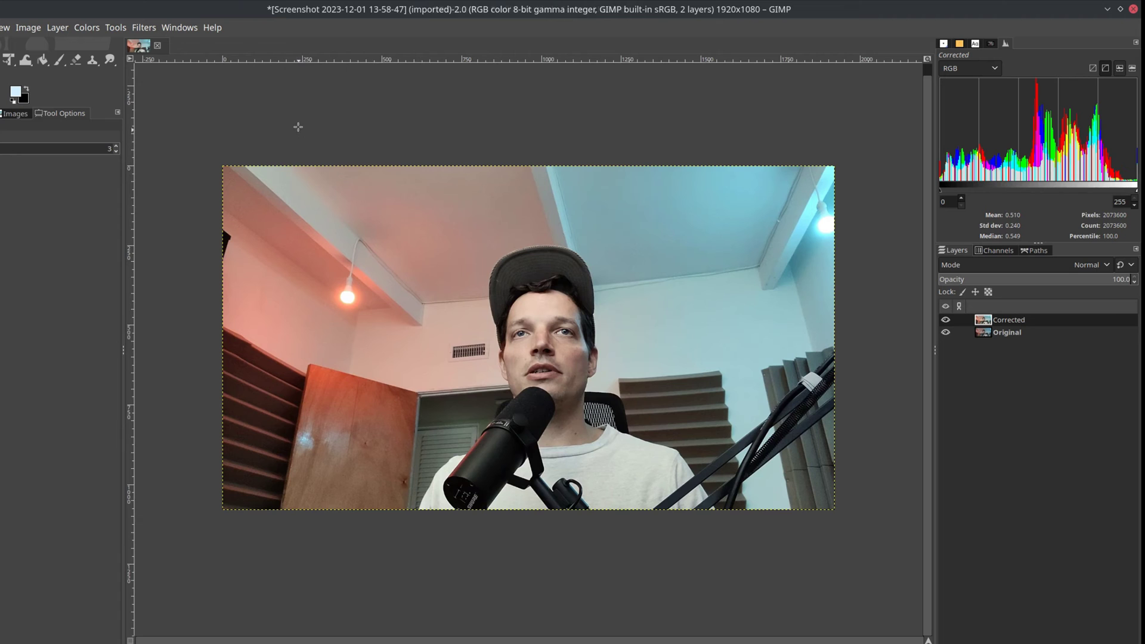
Open Levels on the Corrected layer, set the Value channel's midtone input to 0.78 and compare the change across the face in split view
{"action": "left_click", "coordinate": [87, 27]}
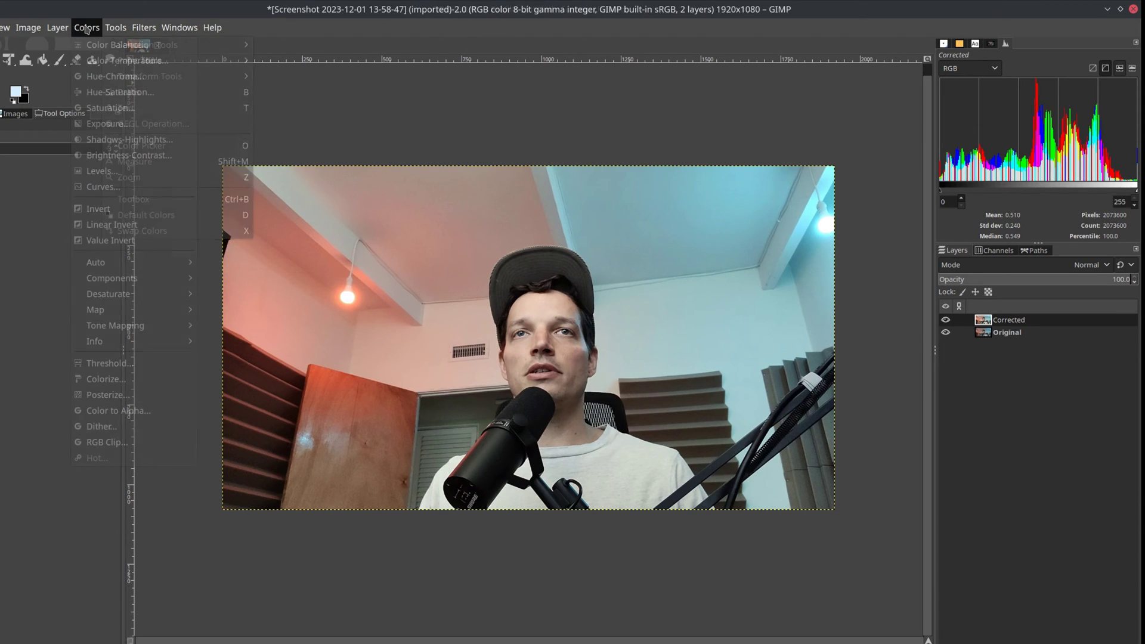
{"action": "left_click", "coordinate": [120, 173]}
{"action": "left_click_drag", "start_coordinate": [185, 387], "coordinate": [250, 397]}
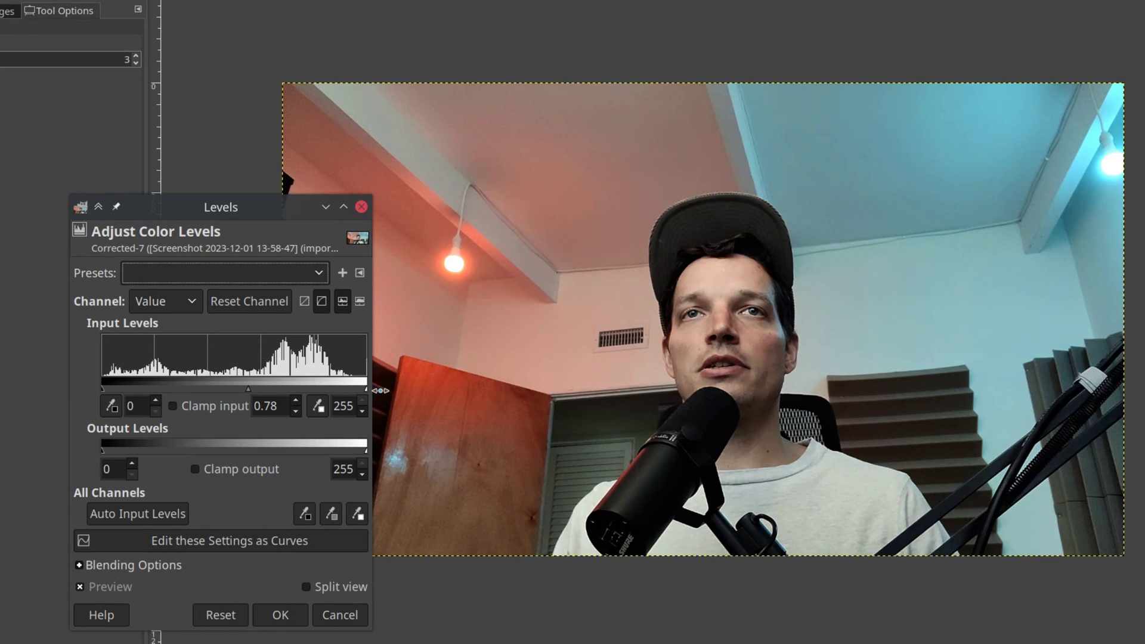
{"action": "left_click", "coordinate": [317, 589]}
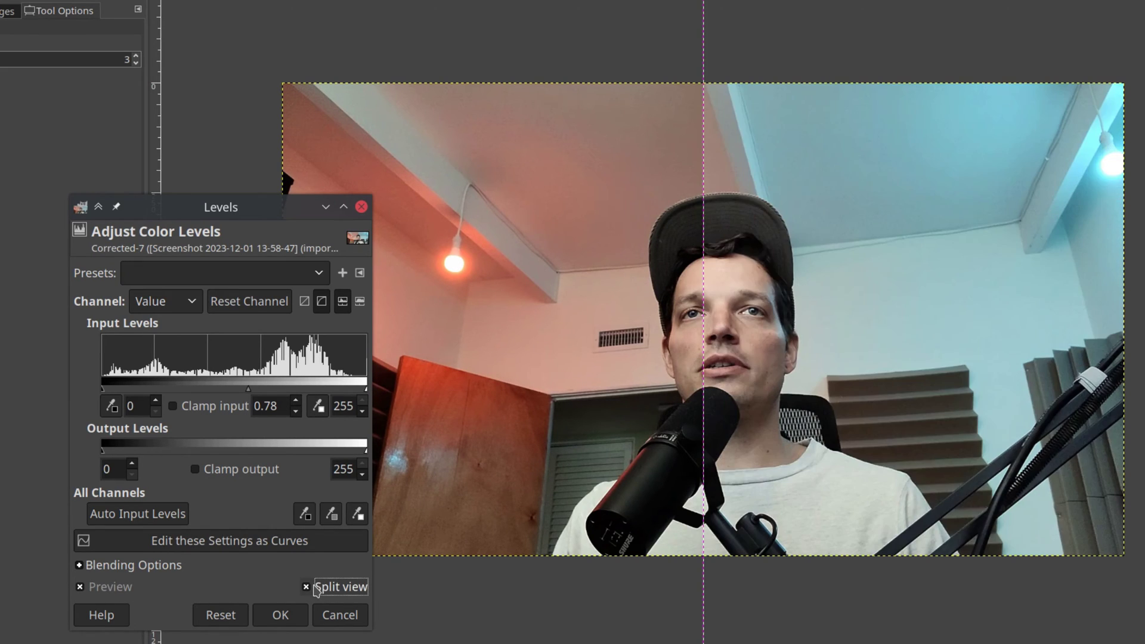
{"action": "left_click_drag", "start_coordinate": [704, 409], "coordinate": [723, 403]}
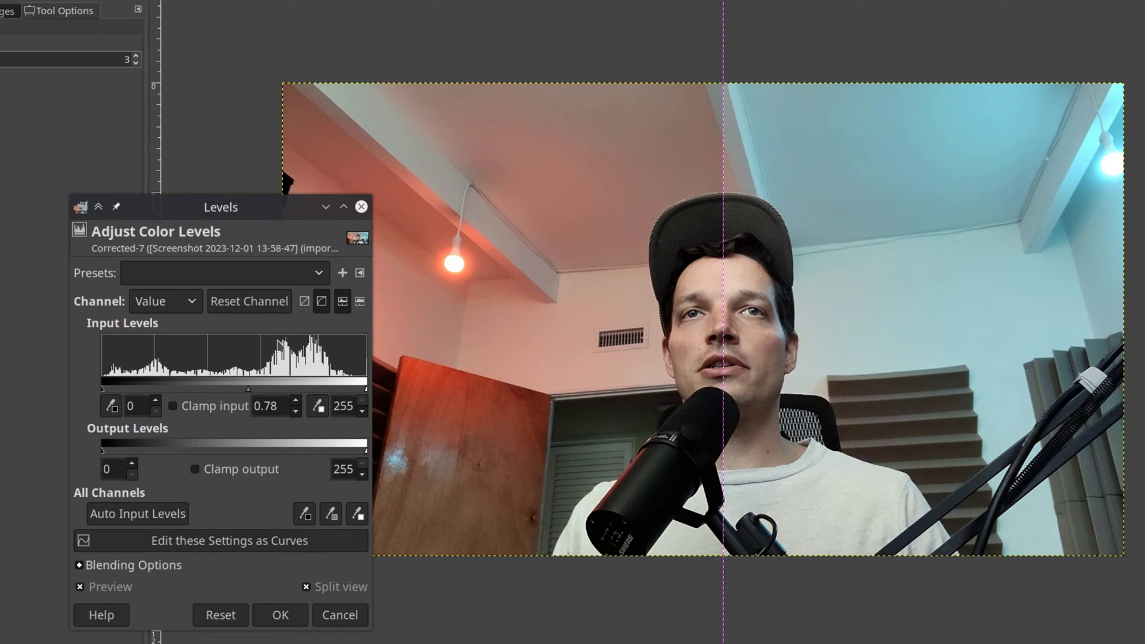
Set the Levels midtone input to 0.69, apply the adjustment, and compare with Original by toggling the Corrected layer's visibility, leaving it visible
{"action": "left_click_drag", "start_coordinate": [256, 386], "coordinate": [257, 387]}
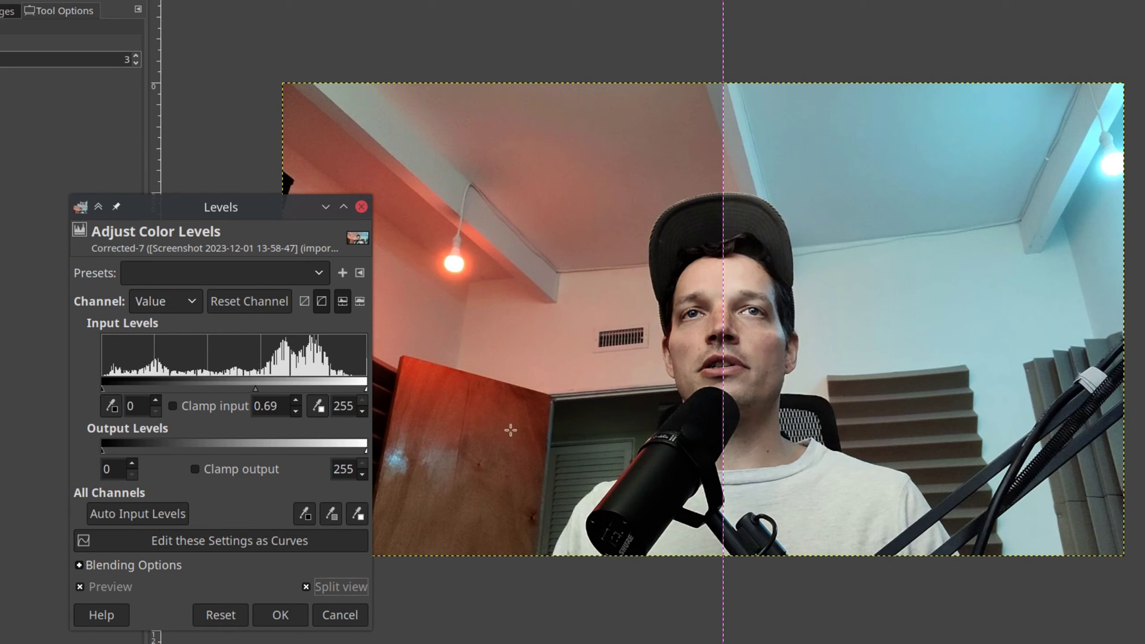
{"action": "left_click", "coordinate": [281, 616]}
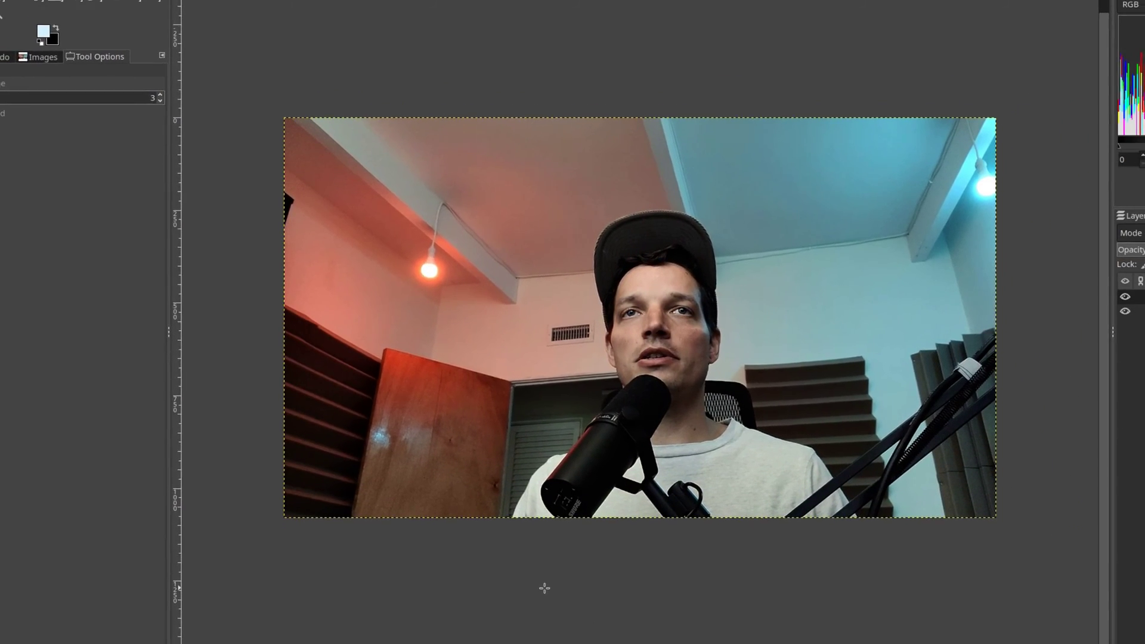
{"action": "left_click", "coordinate": [1125, 296]}
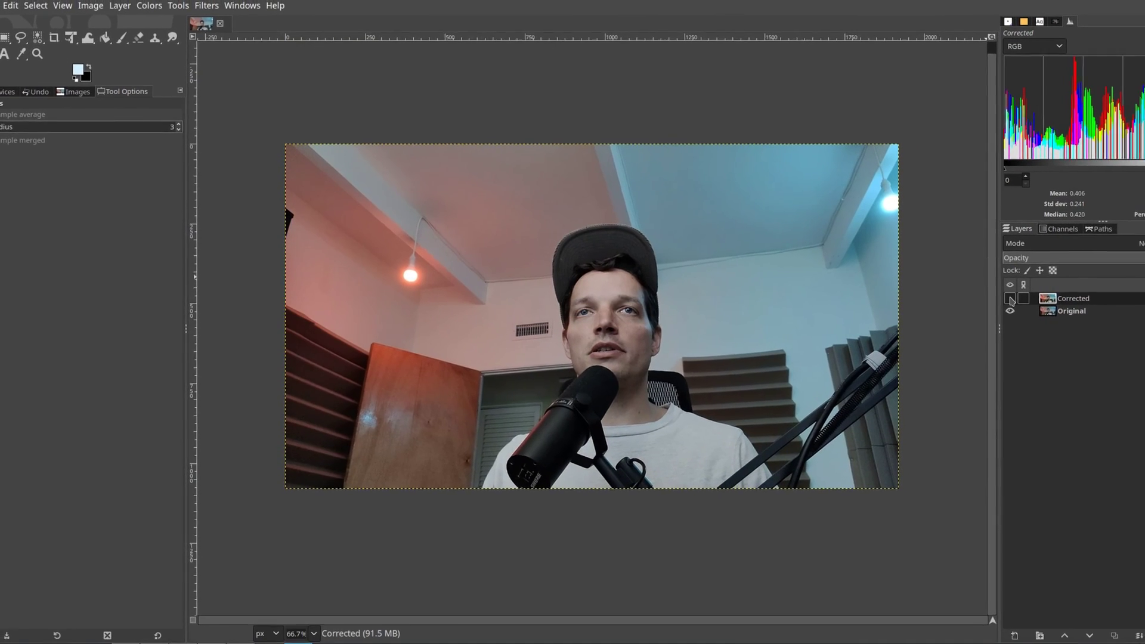
{"action": "left_click", "coordinate": [1010, 299]}
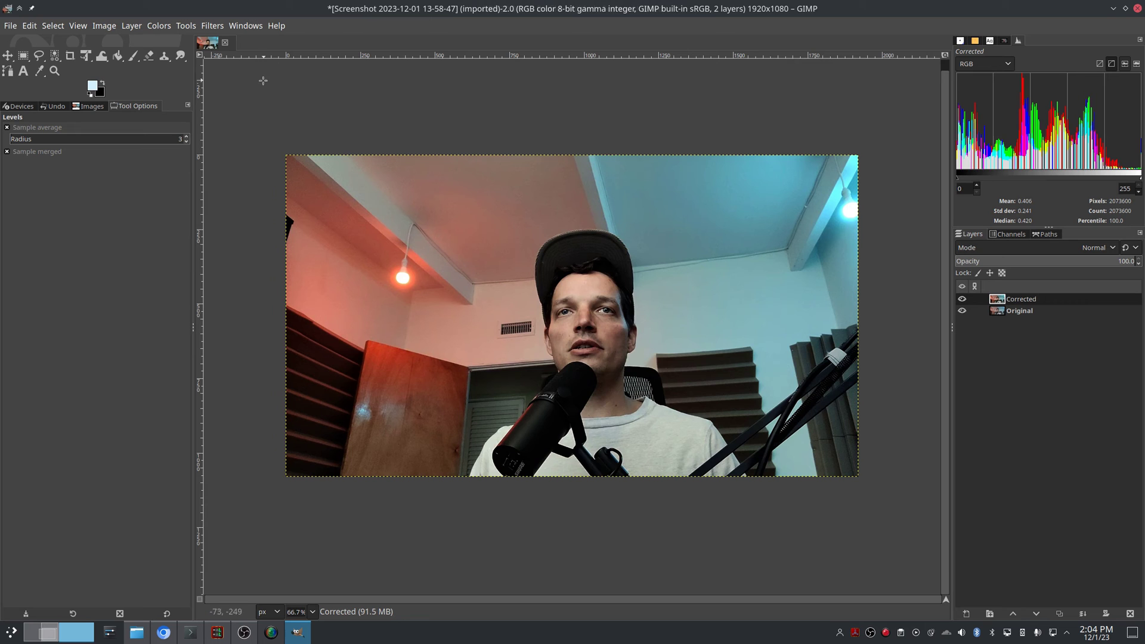
Open the G'MIC-Qt filter collection, search it for "lut" and select the CLUT from After - Before Layers filter
{"action": "left_click", "coordinate": [213, 25]}
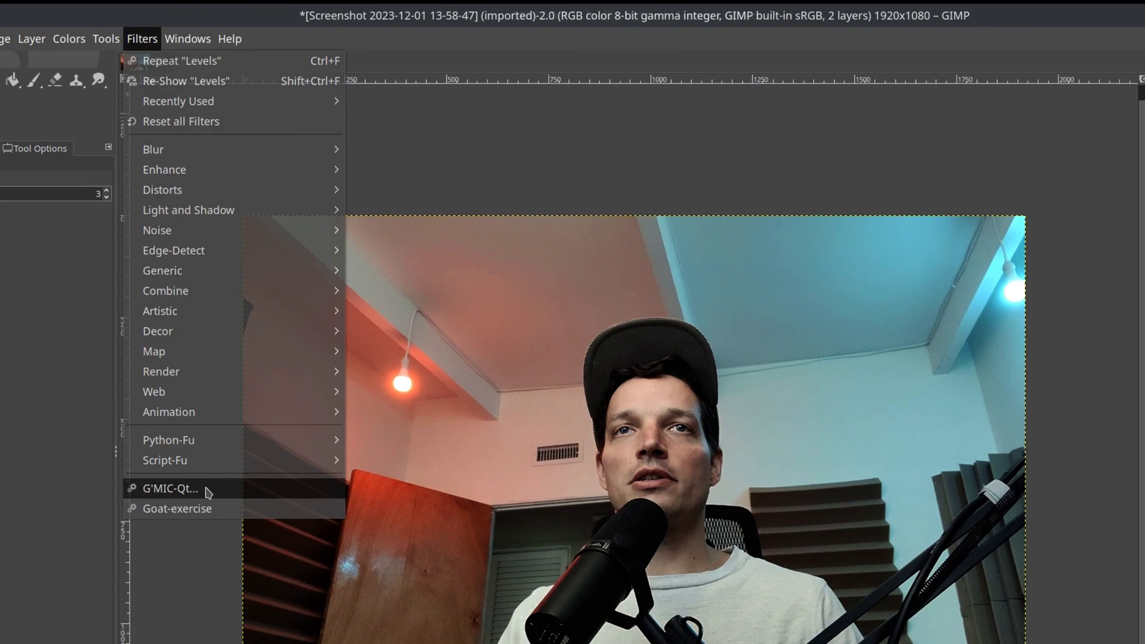
{"action": "left_click", "coordinate": [208, 490]}
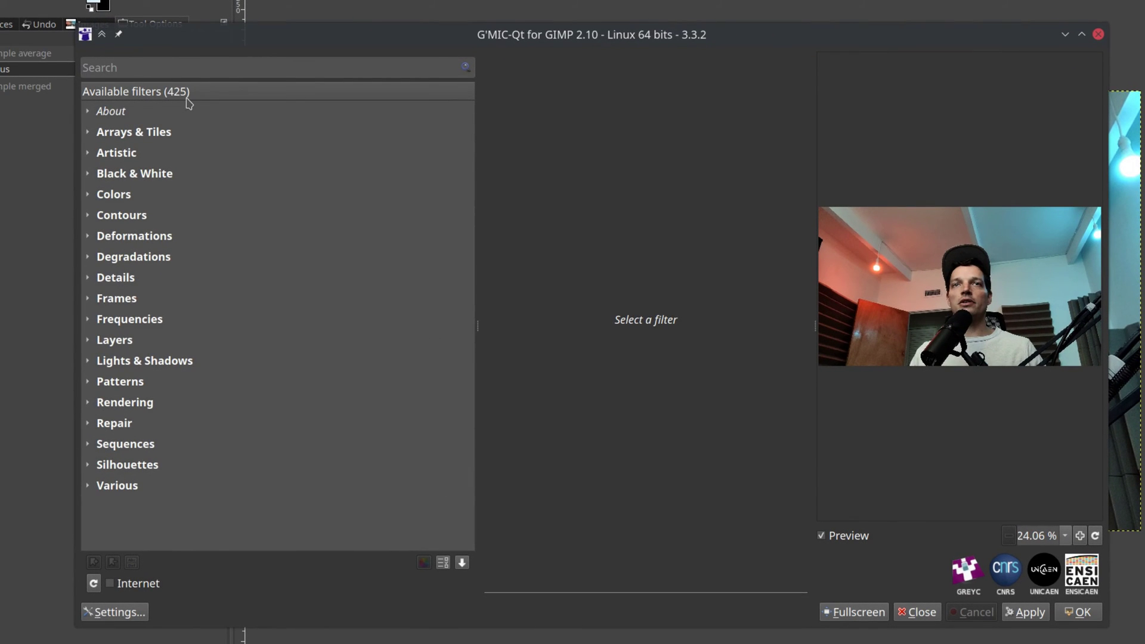
{"action": "type", "text": "lut"}
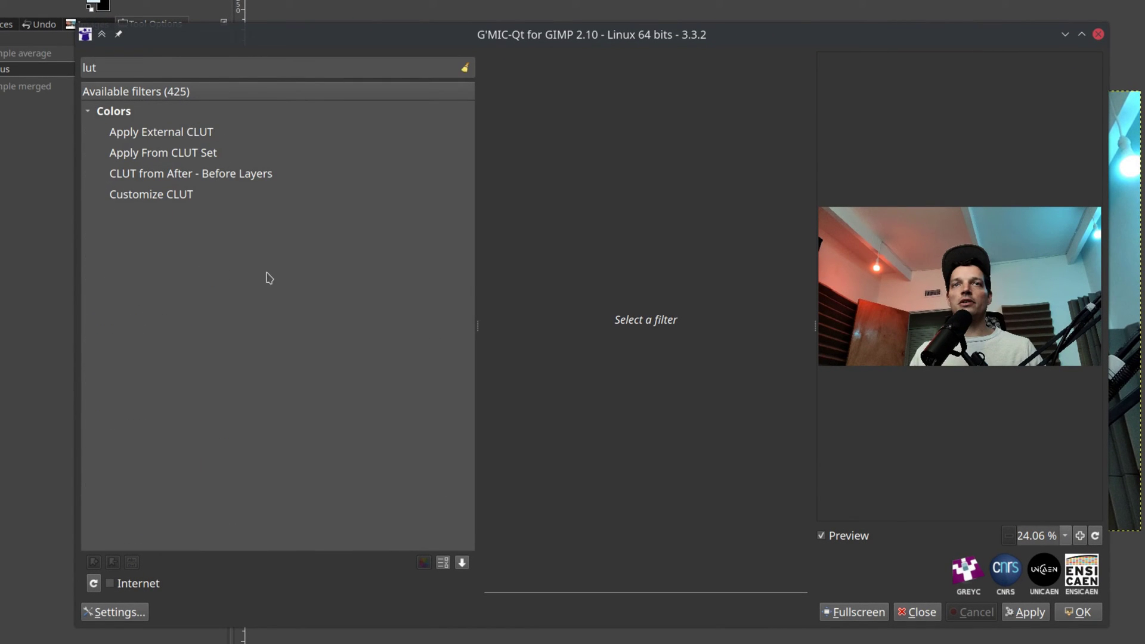
{"action": "left_click", "coordinate": [167, 179]}
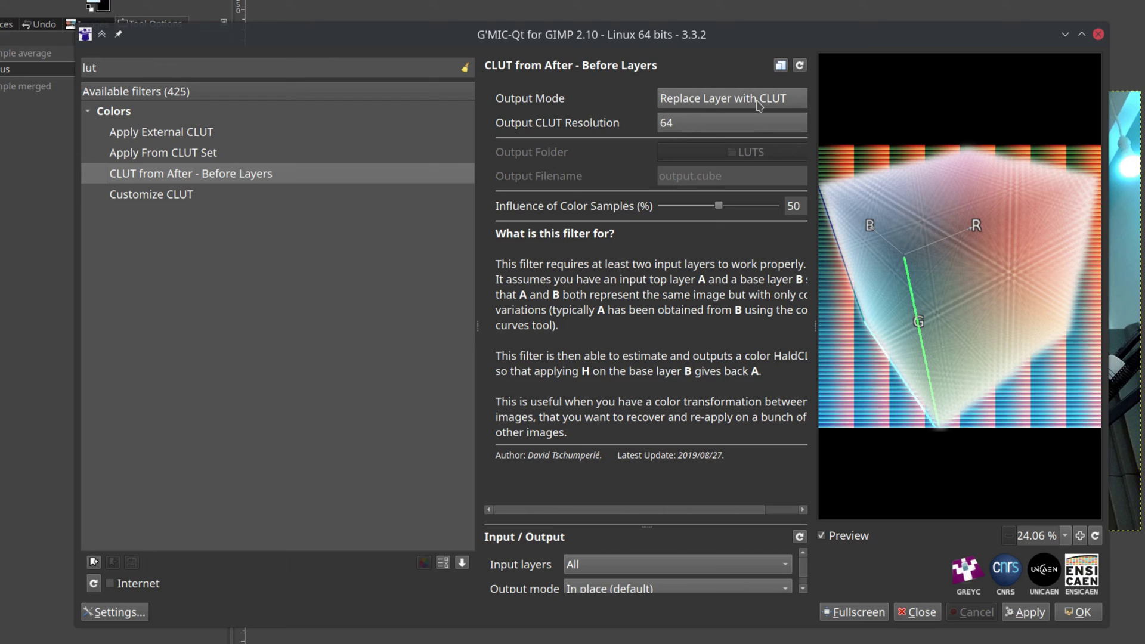
Set the CLUT output mode to Save CLUT as .cube or .png File, name the output webcam6.cube and run the filter
{"action": "left_click", "coordinate": [673, 101]}
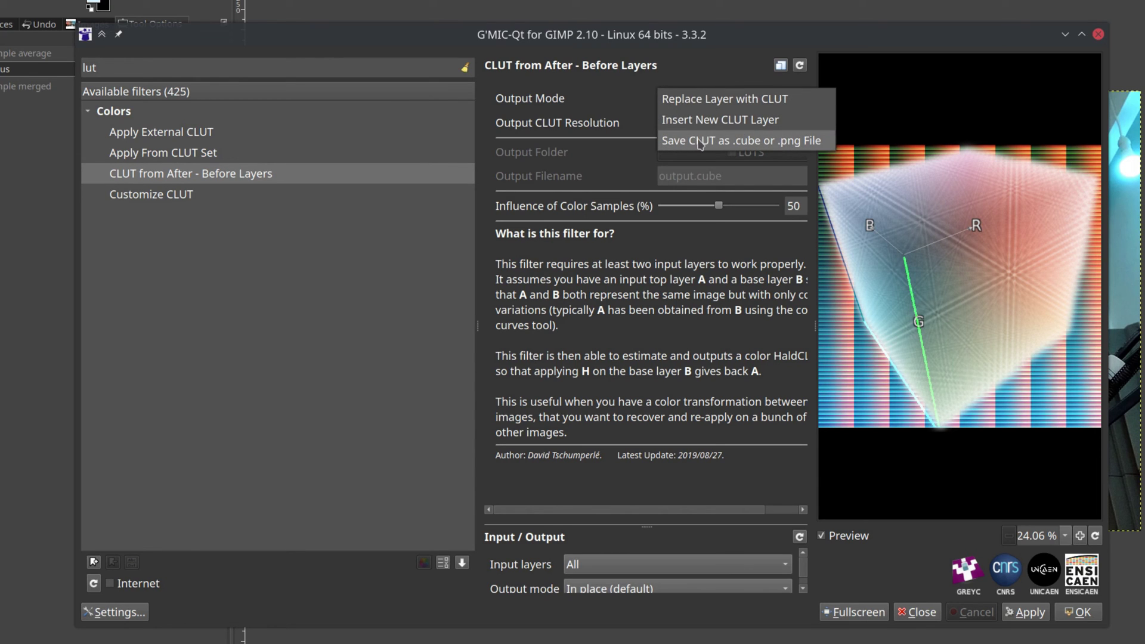
{"action": "left_click", "coordinate": [746, 142]}
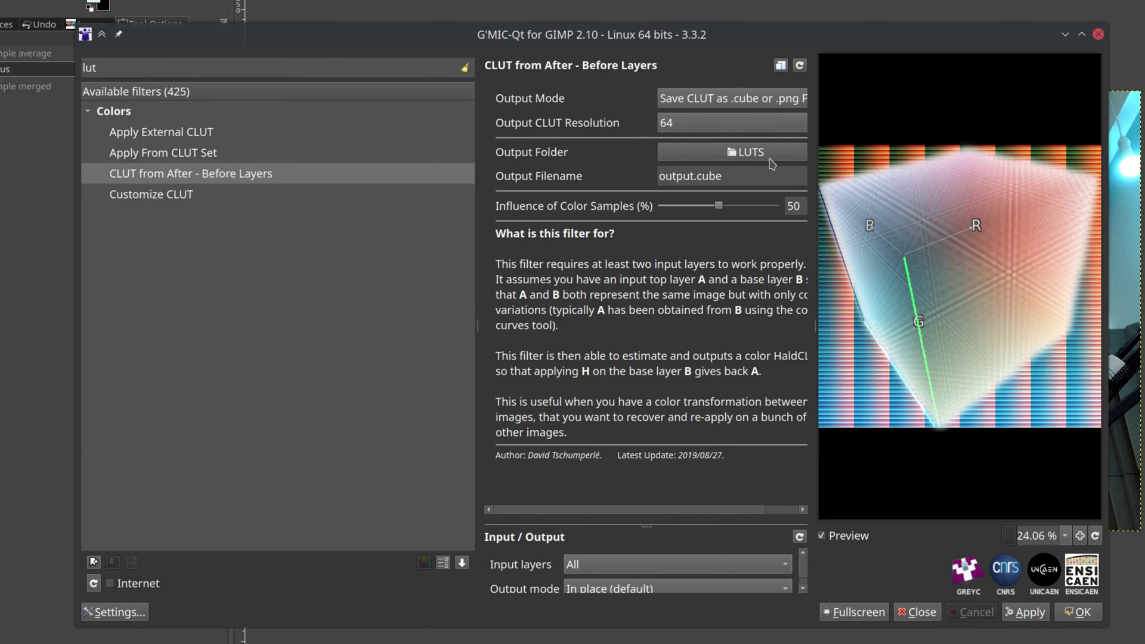
{"action": "double_click", "coordinate": [686, 181]}
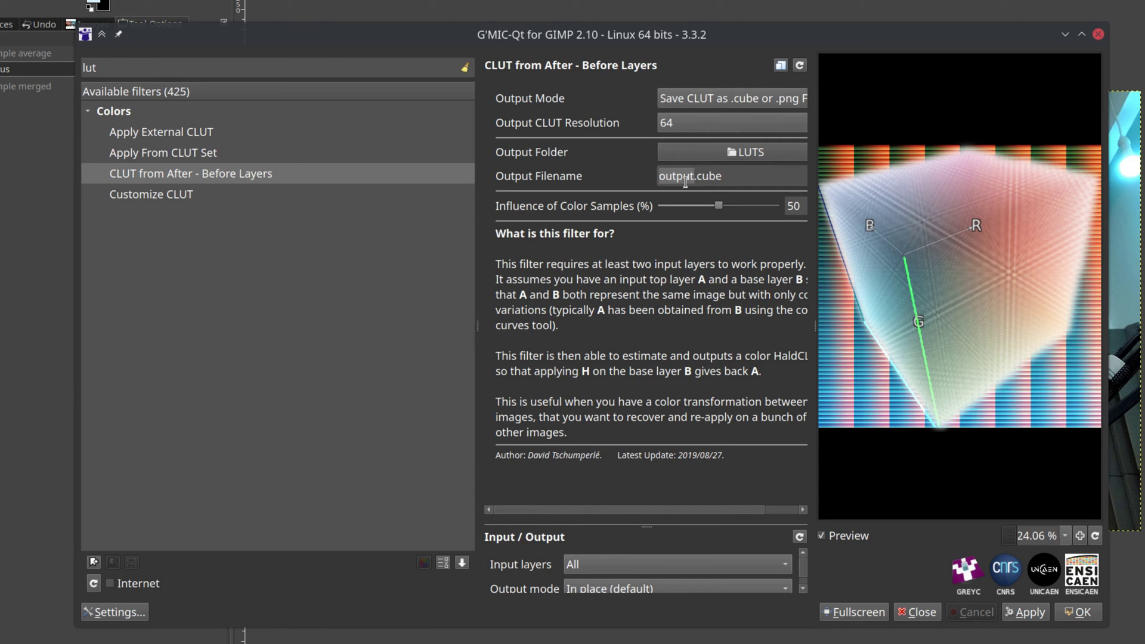
{"action": "type", "text": "webcam"}
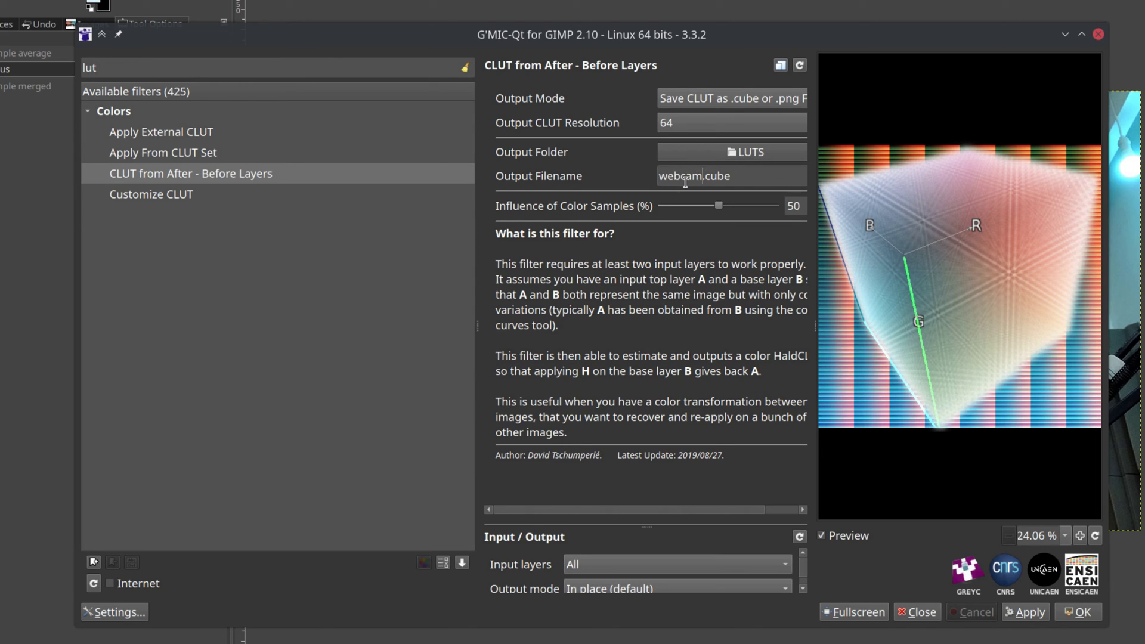
{"action": "type", "text": "_"}
{"action": "key", "text": "BackSpace"}
{"action": "type", "text": "6"}
{"action": "left_click", "coordinate": [1081, 613]}
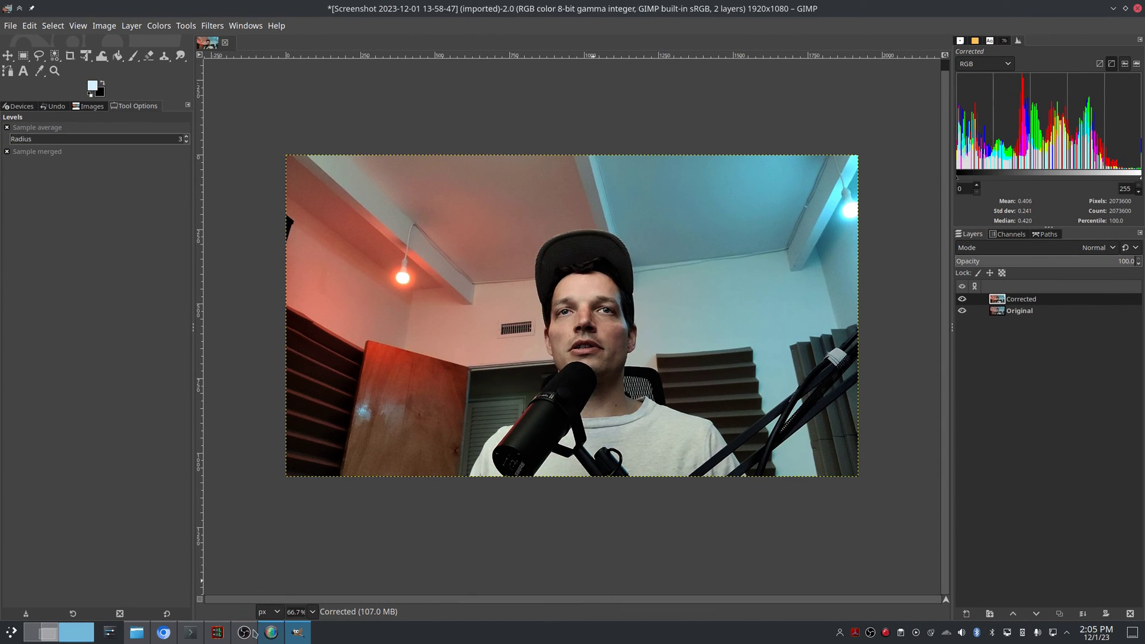
Switch to OBS and load webcam6.cube from the LUTS folder into the DroidCam OBS source's Apply LUT filter
{"action": "left_click", "coordinate": [244, 634]}
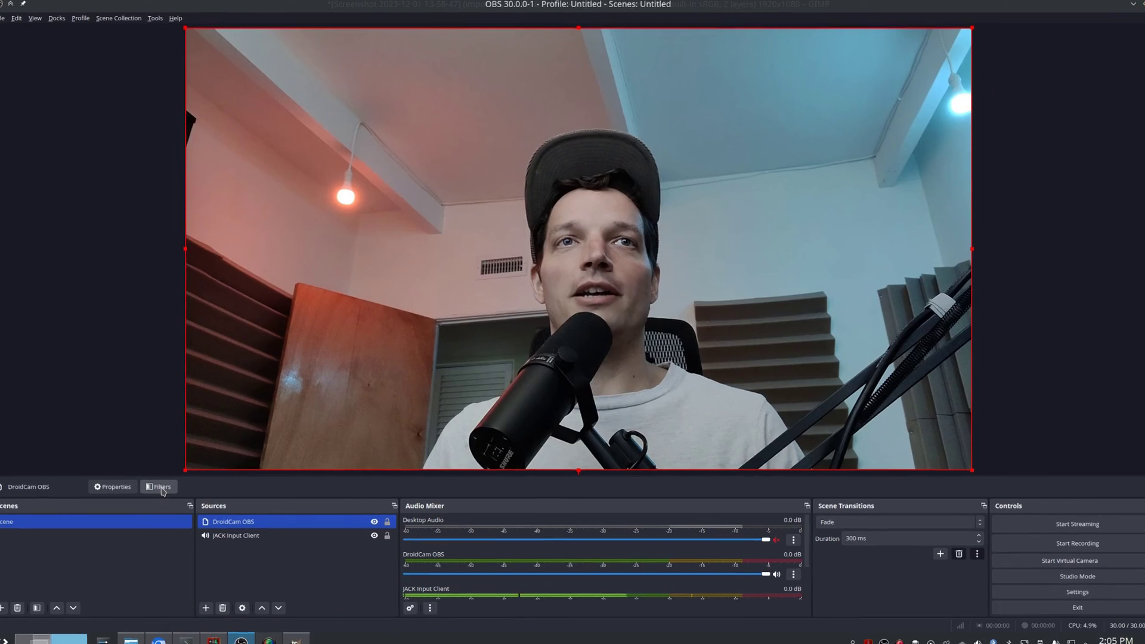
{"action": "left_click", "coordinate": [160, 487]}
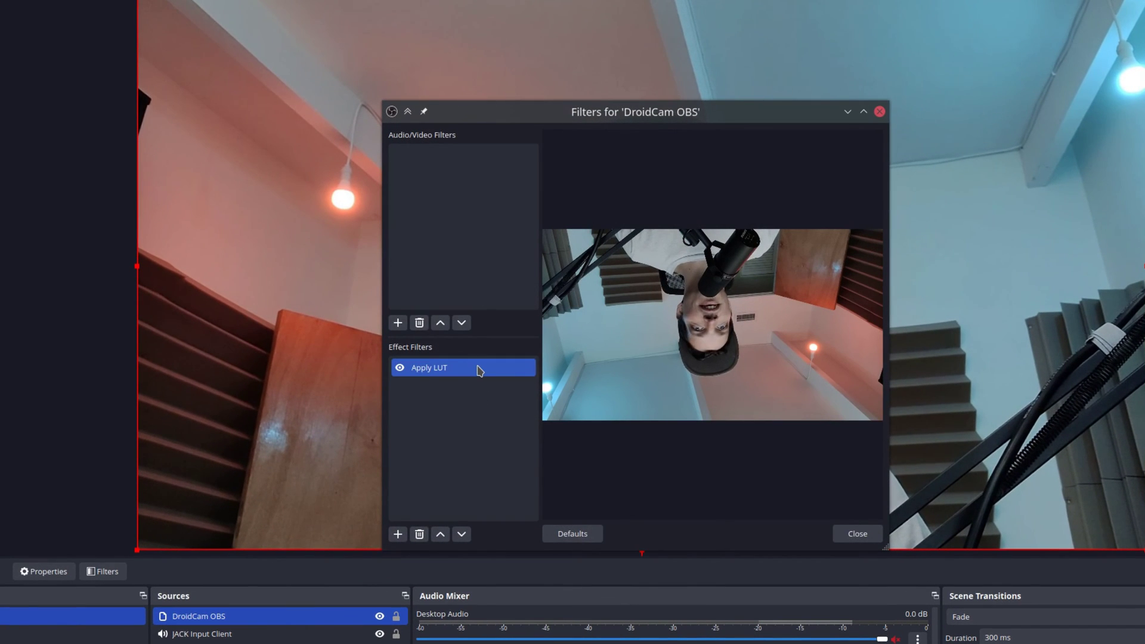
{"action": "left_click", "coordinate": [836, 367]}
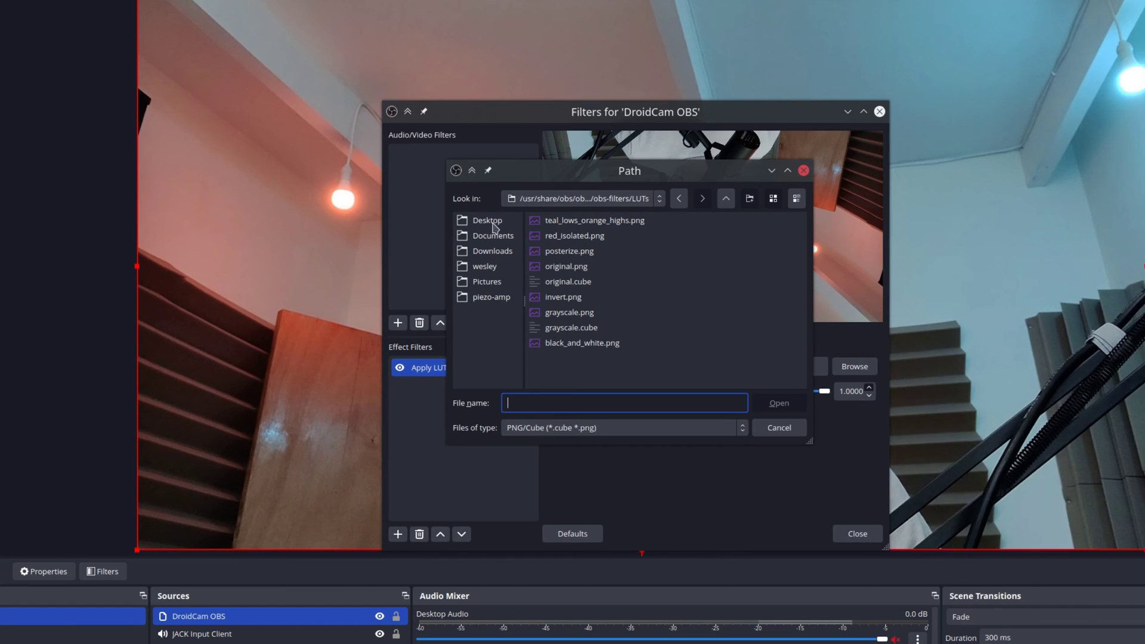
{"action": "left_click", "coordinate": [493, 268]}
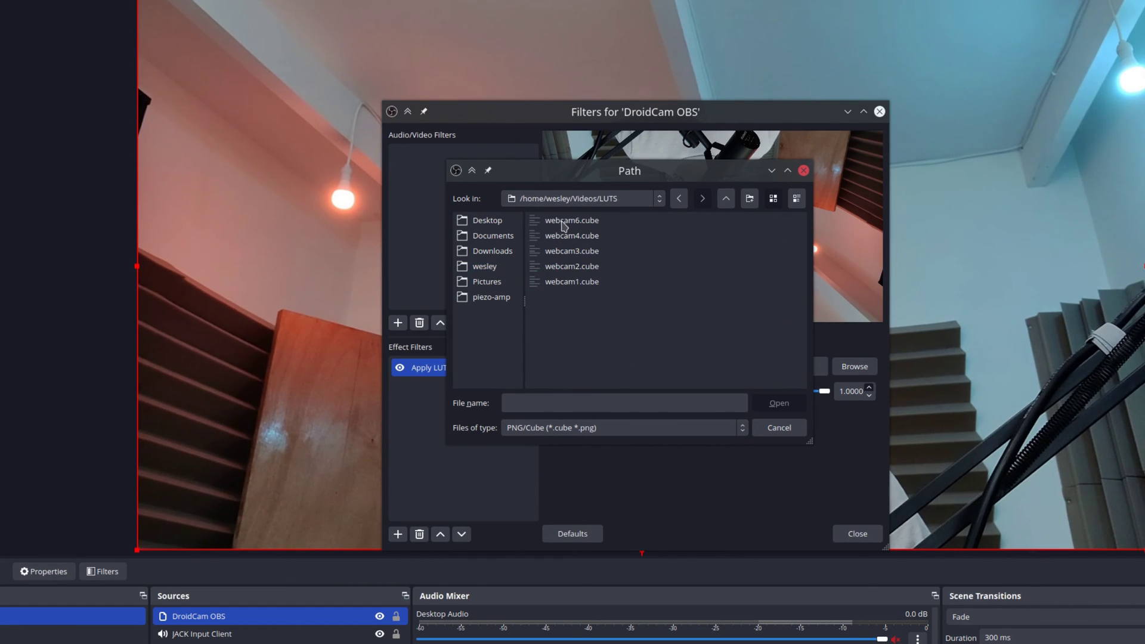
{"action": "double_click", "coordinate": [534, 223]}
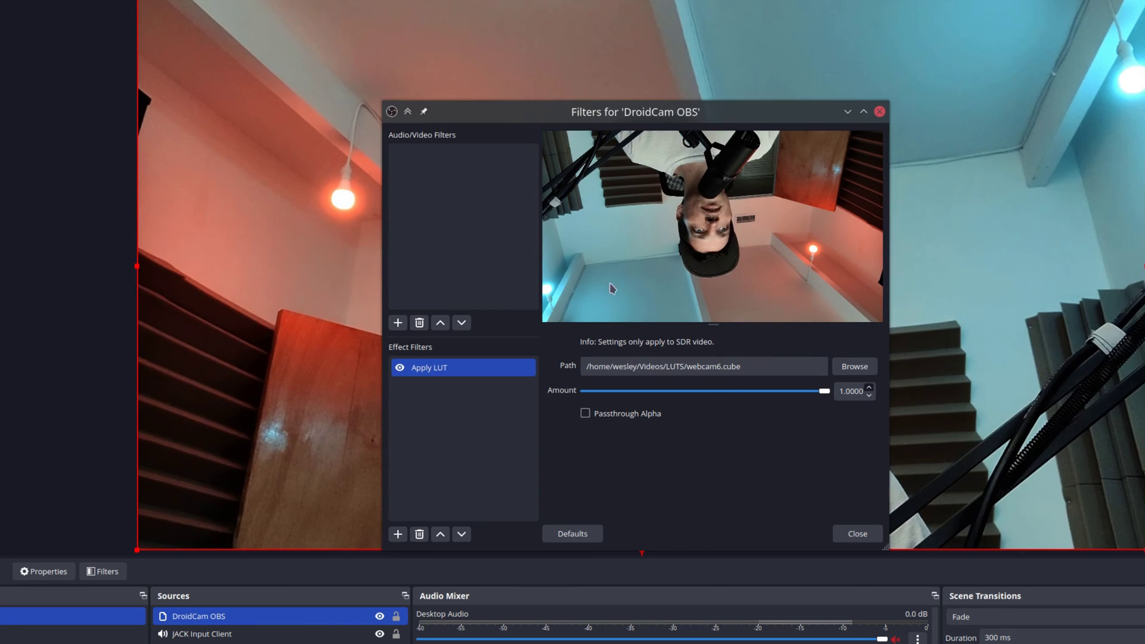
Reduce the Apply LUT filter's amount to 0.7358 while watching the camera preview, and close the filters dialog
{"action": "left_click_drag", "start_coordinate": [742, 117], "coordinate": [1144, 202]}
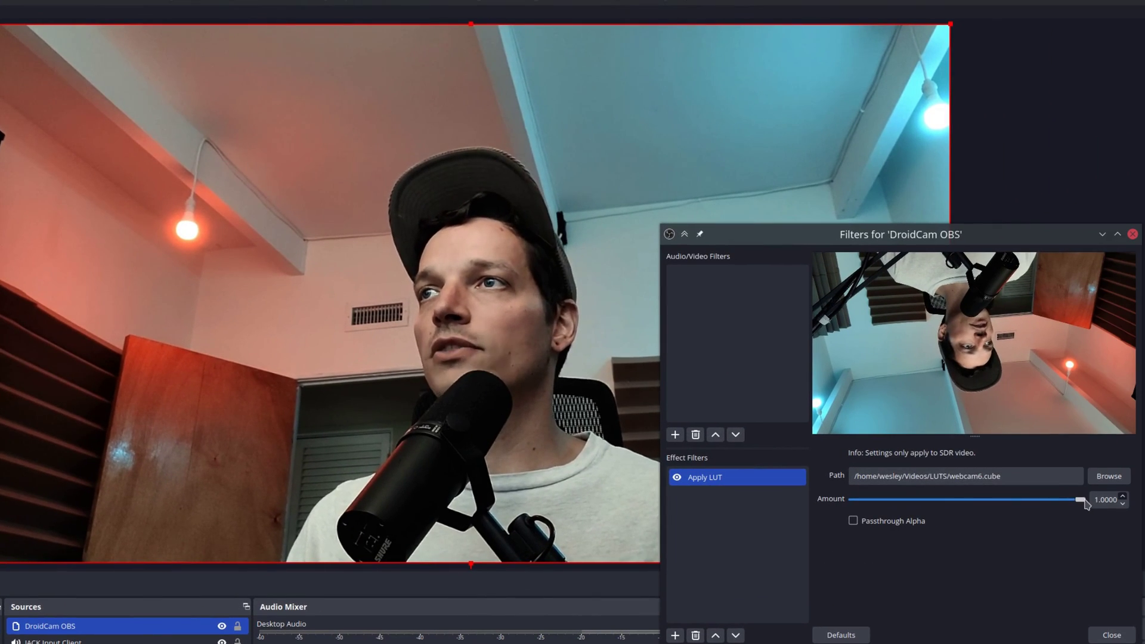
{"action": "left_click_drag", "start_coordinate": [1084, 501], "coordinate": [1042, 501]}
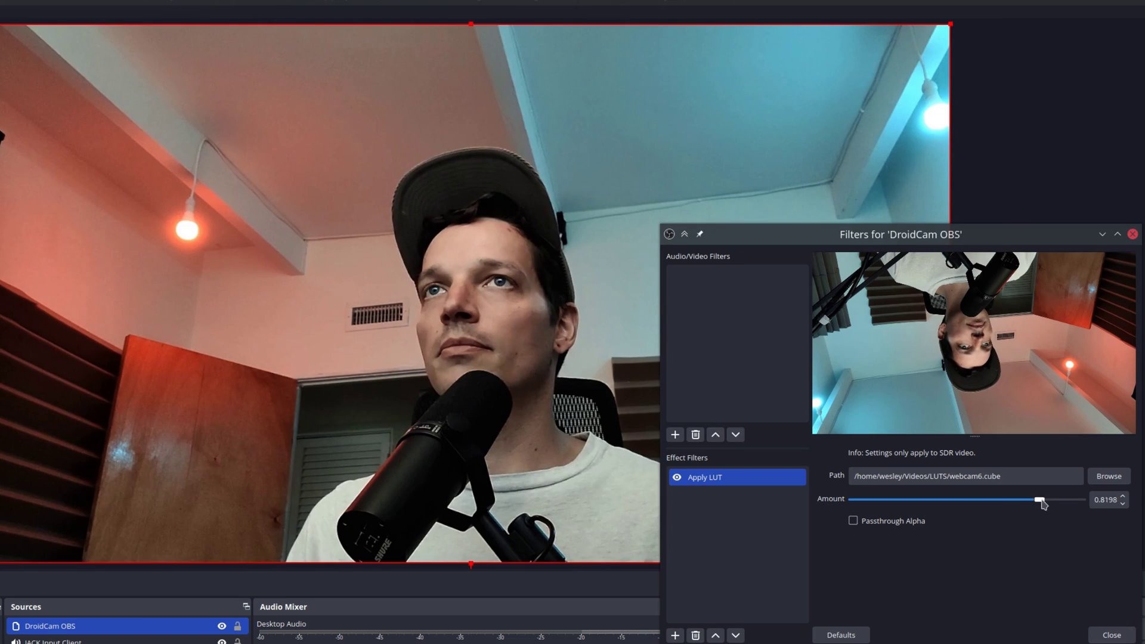
{"action": "left_click_drag", "start_coordinate": [947, 503], "coordinate": [1052, 520]}
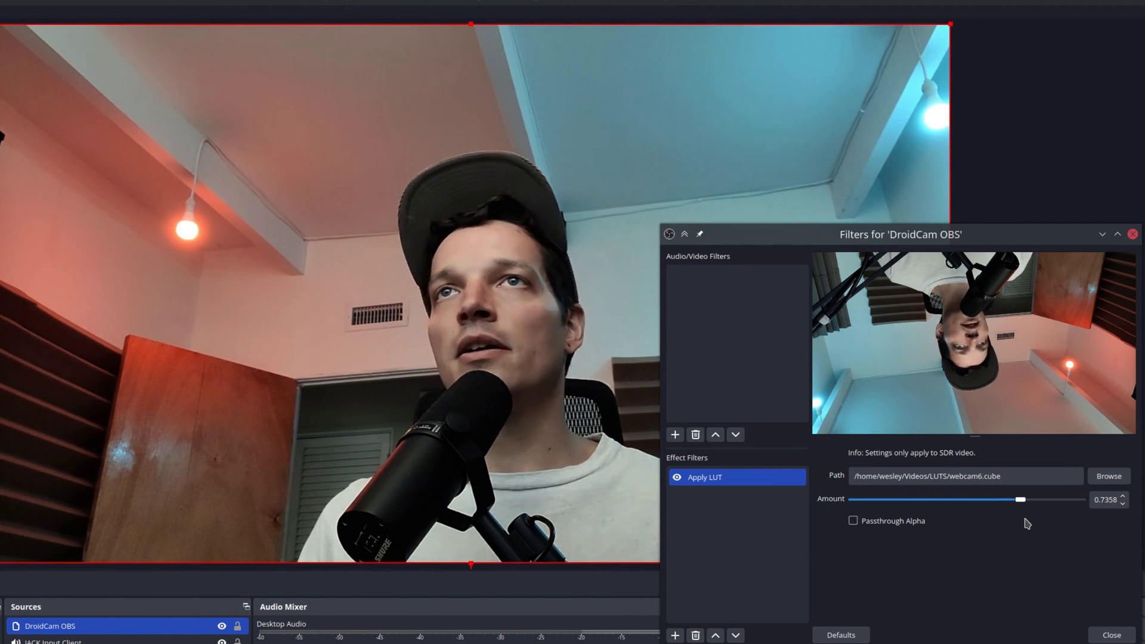
{"action": "left_click_drag", "start_coordinate": [853, 235], "coordinate": [808, 209]}
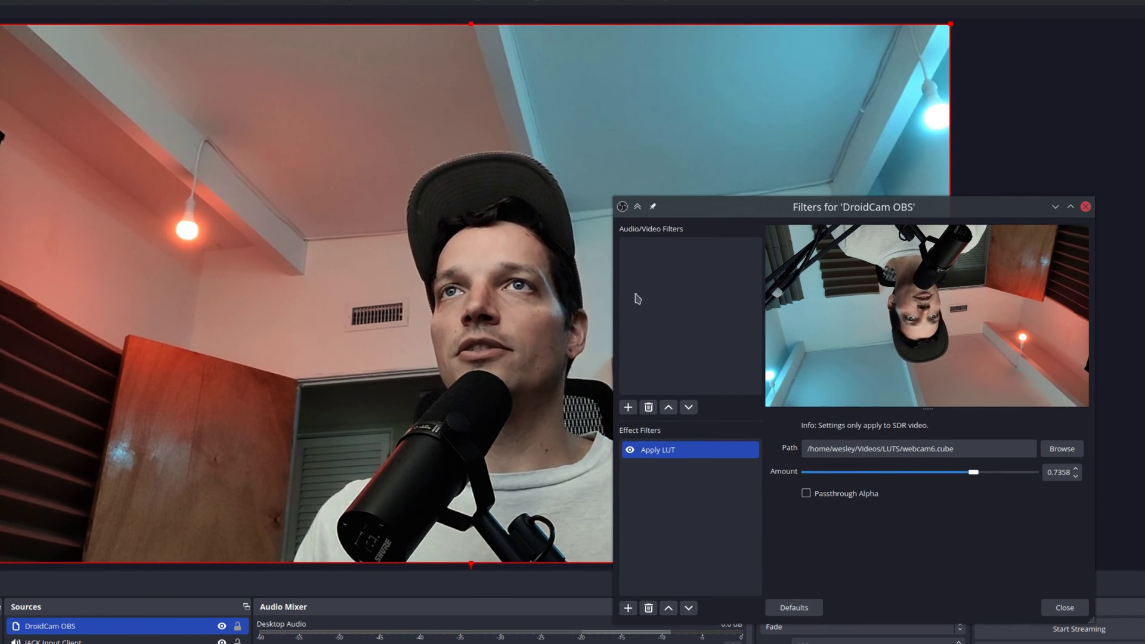
{"action": "left_click", "coordinate": [1056, 604]}
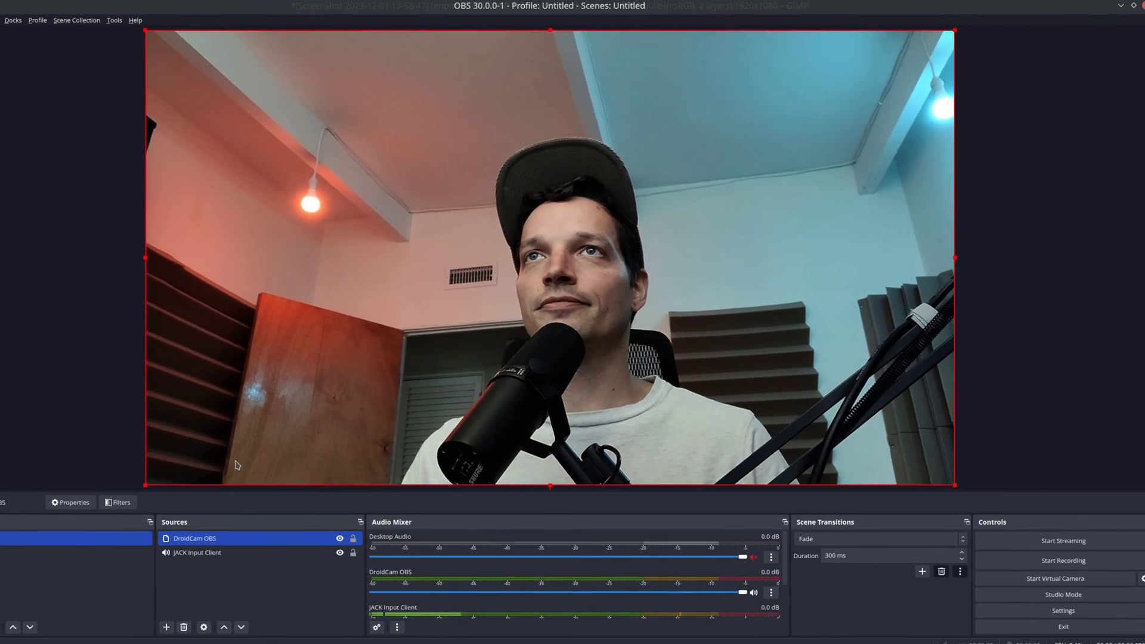